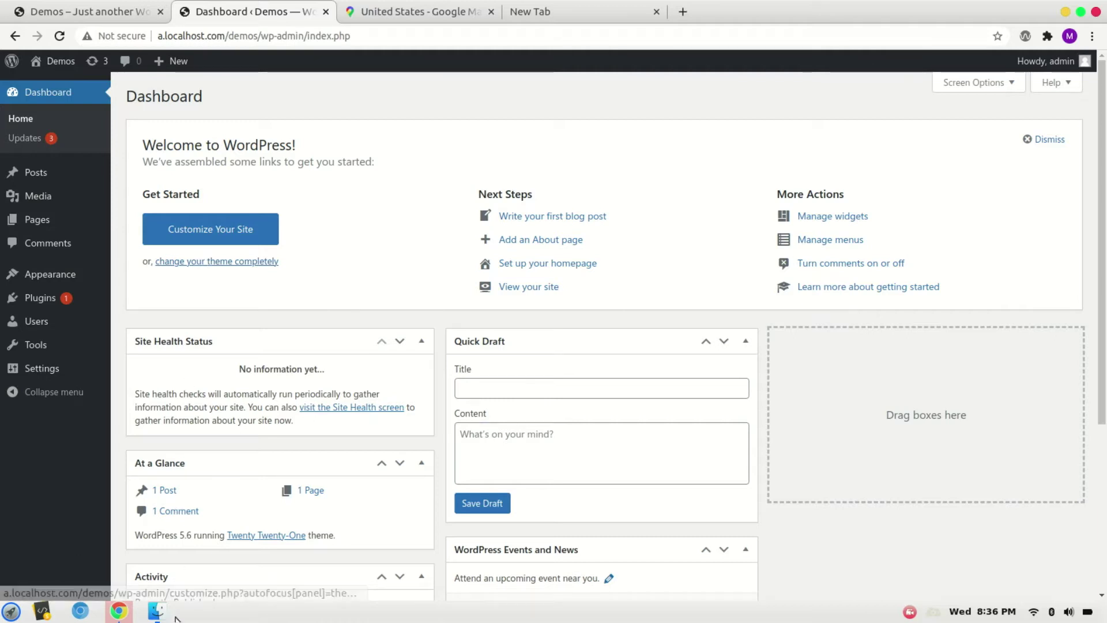
Step: Open the Downloads folder containing the Agile Store Locator plugin zip
{"action": "left_click", "coordinate": [156, 609]}
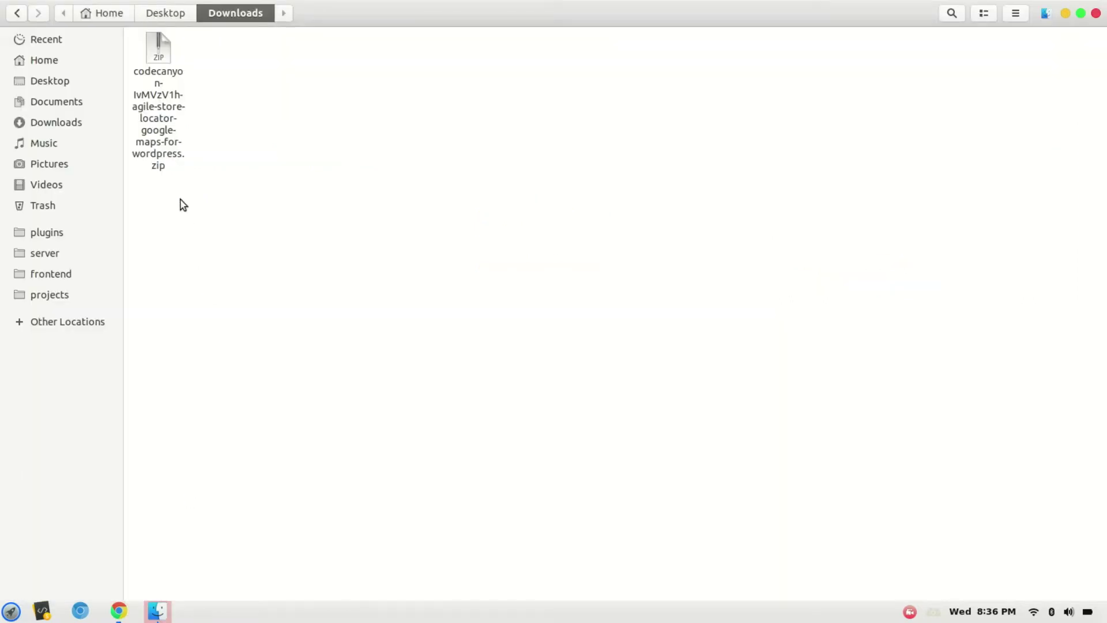
Step: Extract the store locator zip in Downloads, inspect the extracted folder, and return to WordPress
{"action": "left_click", "coordinate": [158, 139]}
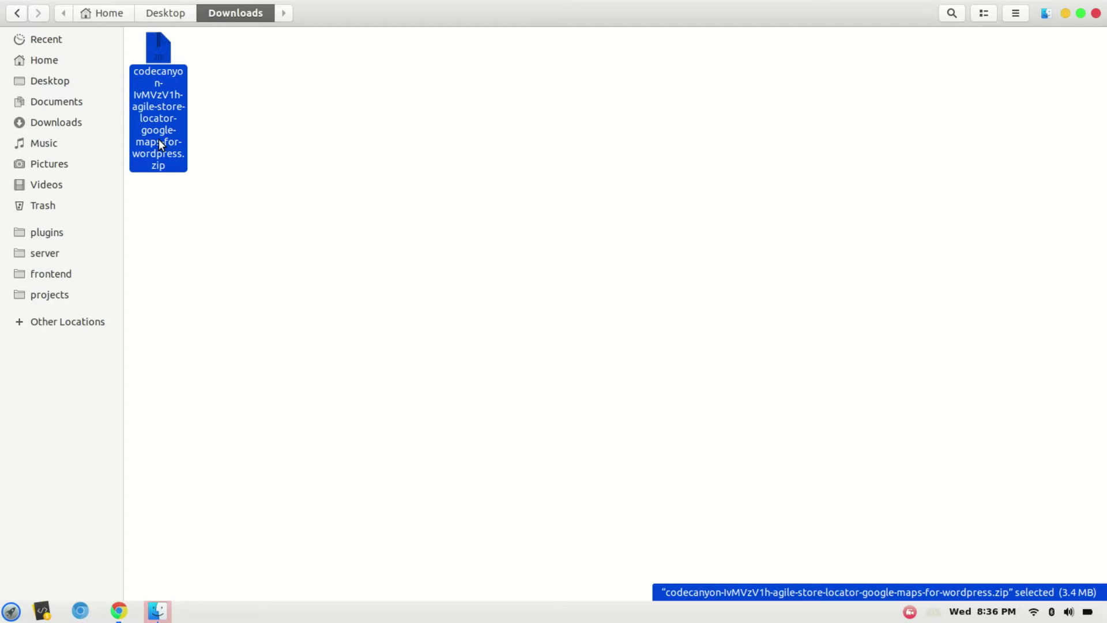
{"action": "right_click", "coordinate": [159, 140]}
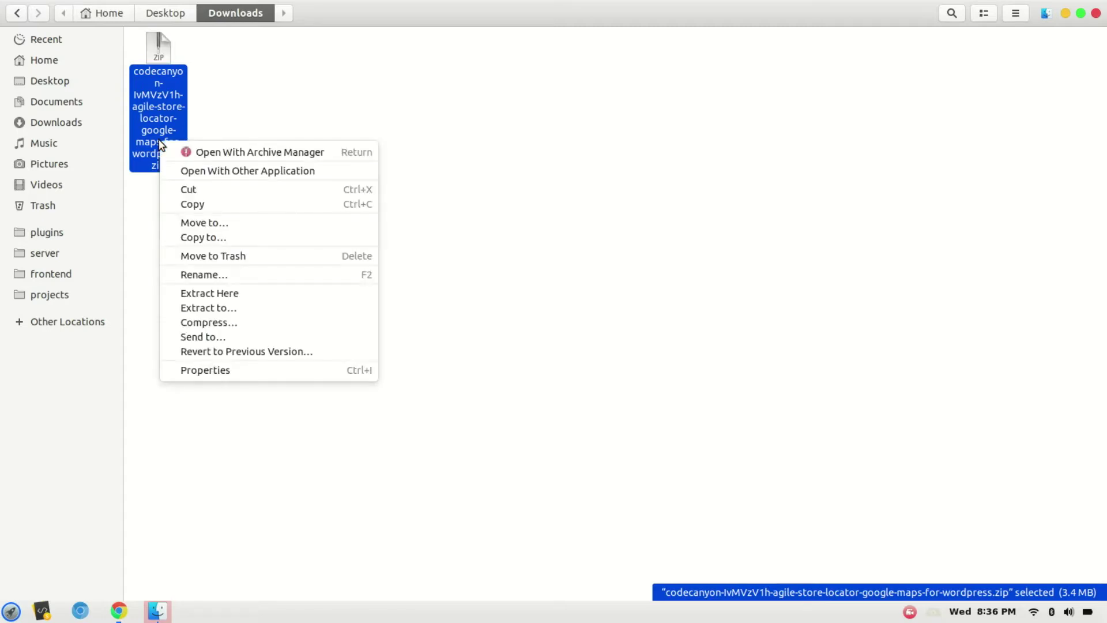
{"action": "left_click", "coordinate": [273, 296]}
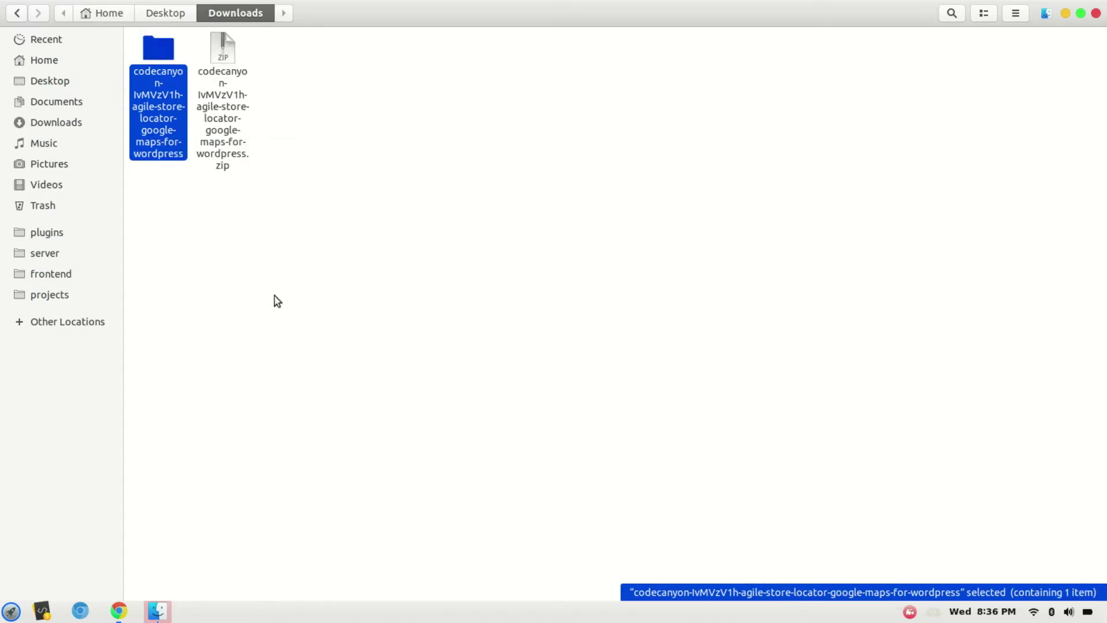
{"action": "double_click", "coordinate": [179, 89]}
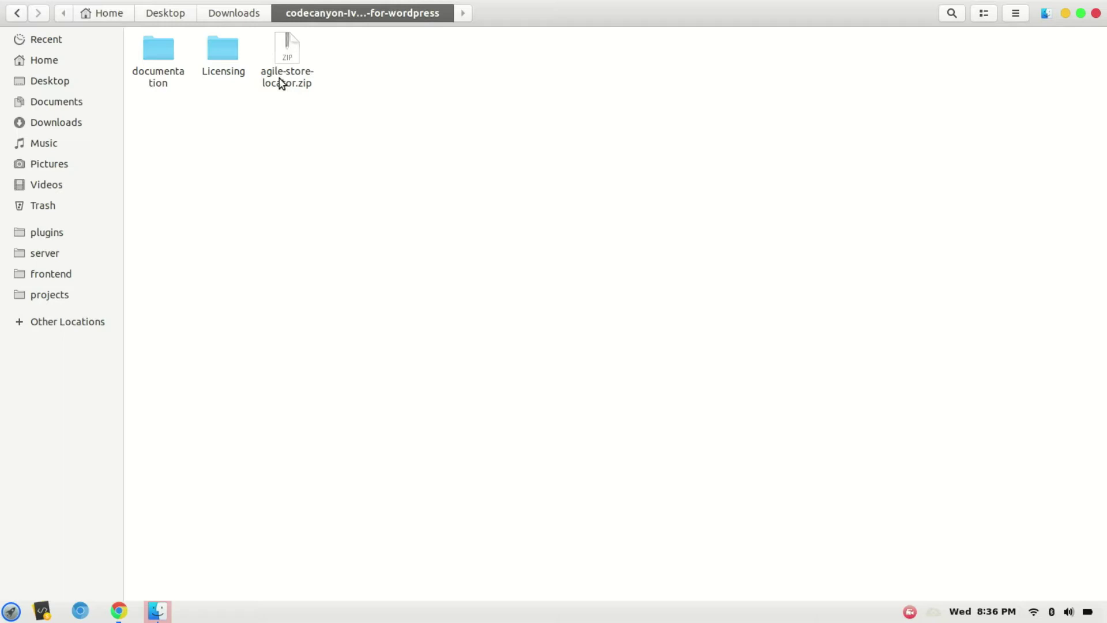
{"action": "mouse_move", "coordinate": [119, 611]}
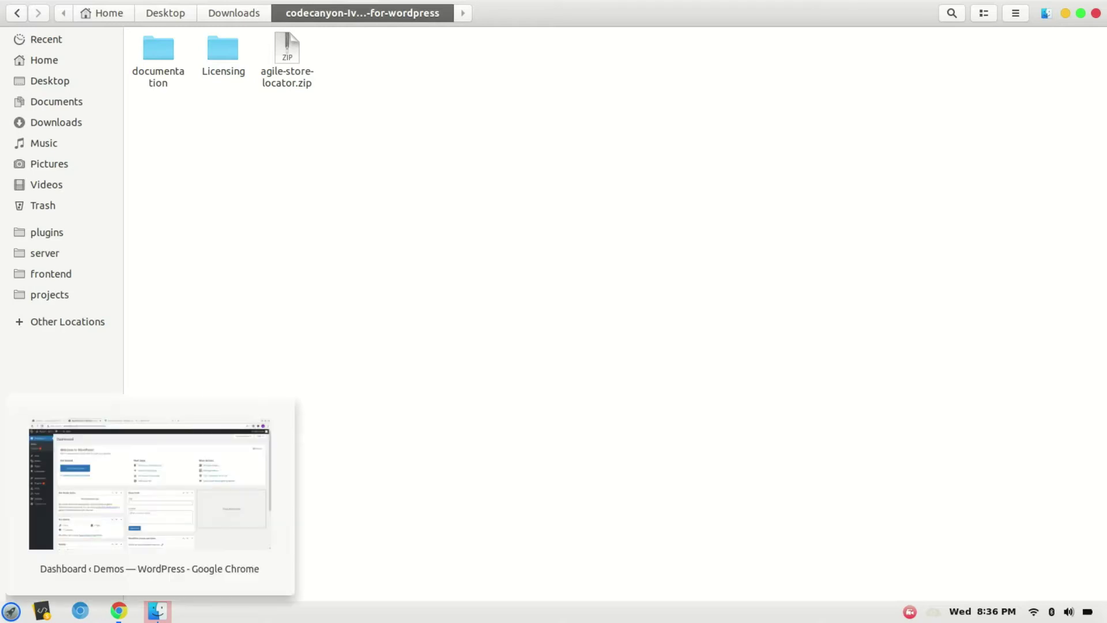
{"action": "left_click", "coordinate": [124, 577]}
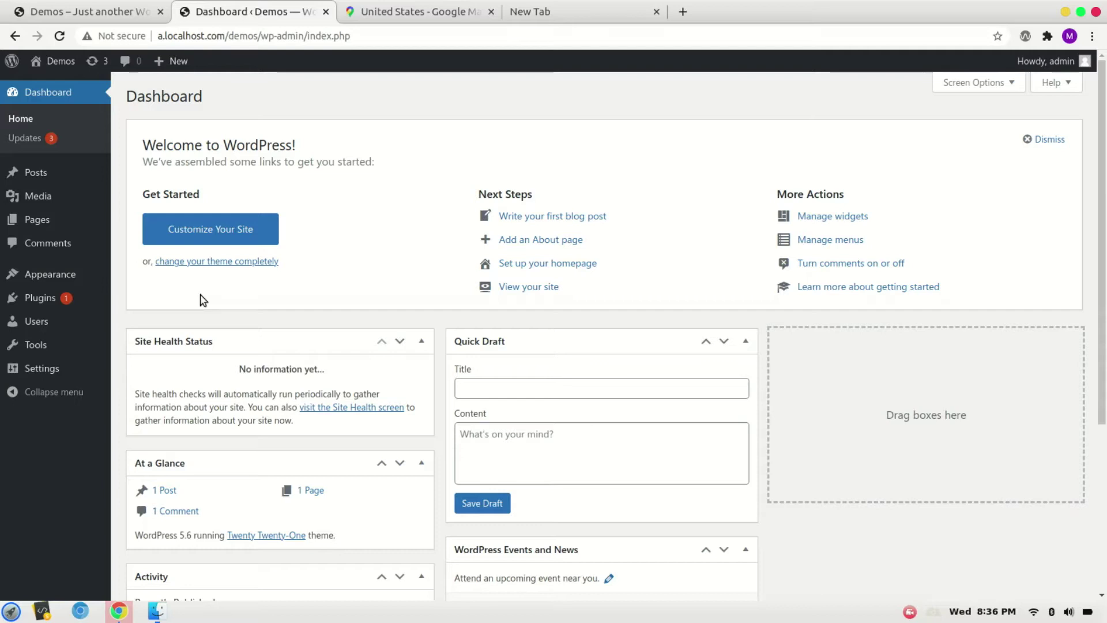
{"action": "mouse_move", "coordinate": [40, 297]}
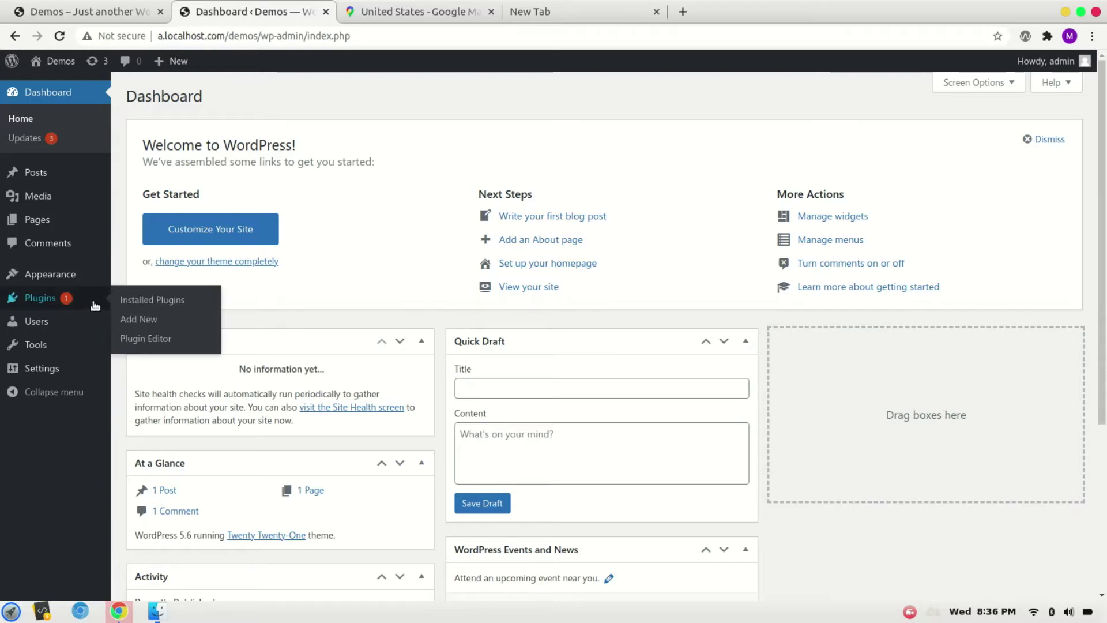
Step: Upload agile-store-locator.zip via Plugins > Add New and install it
{"action": "left_click", "coordinate": [136, 323]}
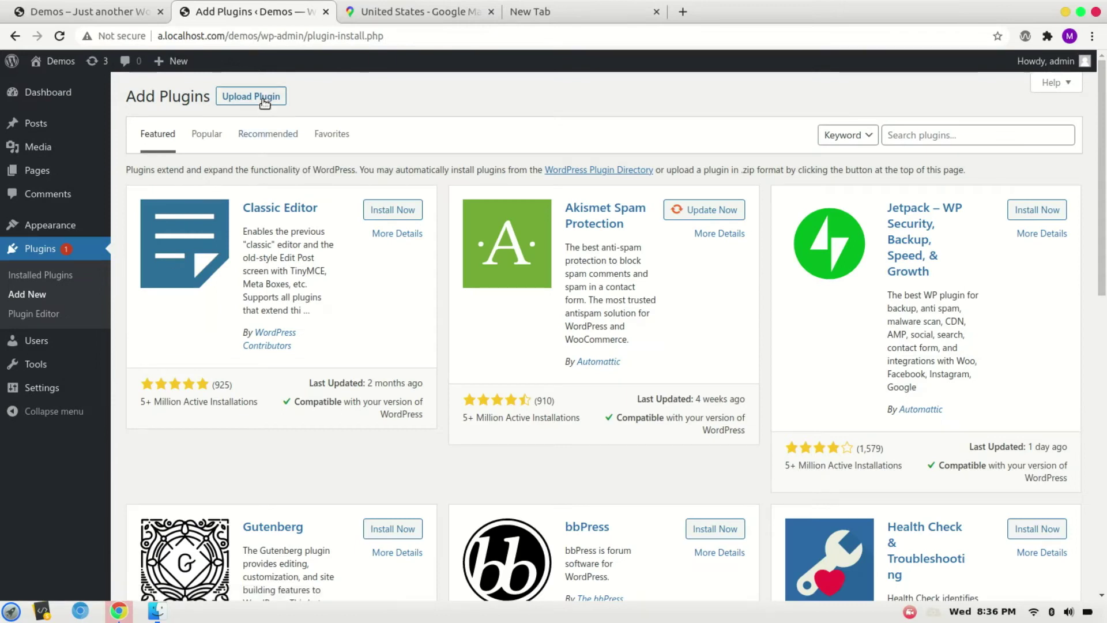
{"action": "left_click", "coordinate": [263, 99]}
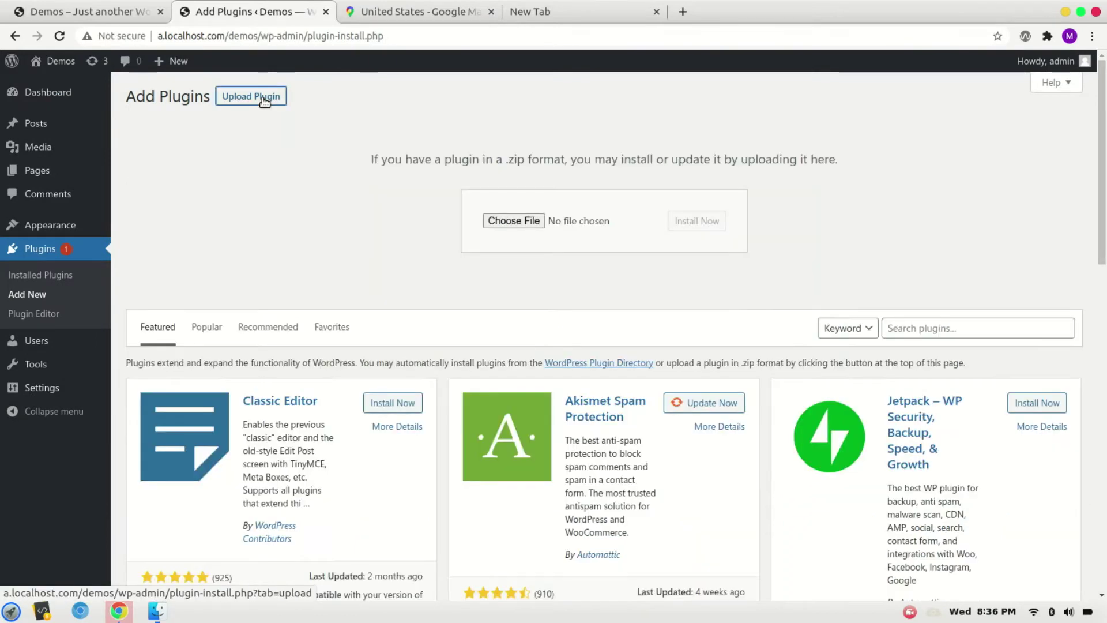
{"action": "left_click", "coordinate": [508, 222]}
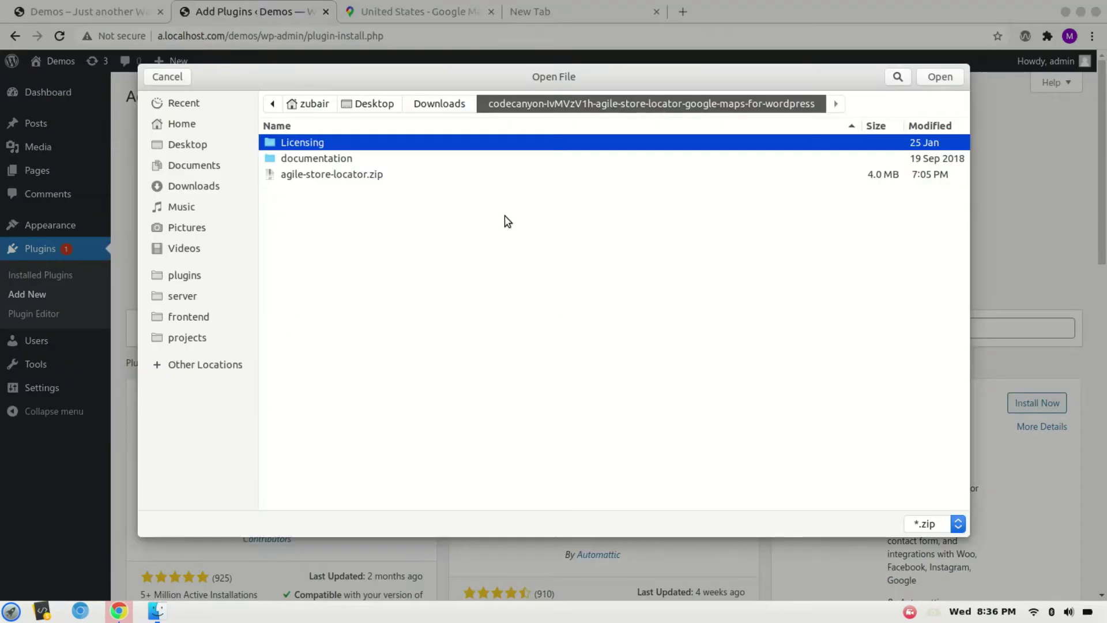
{"action": "double_click", "coordinate": [367, 177]}
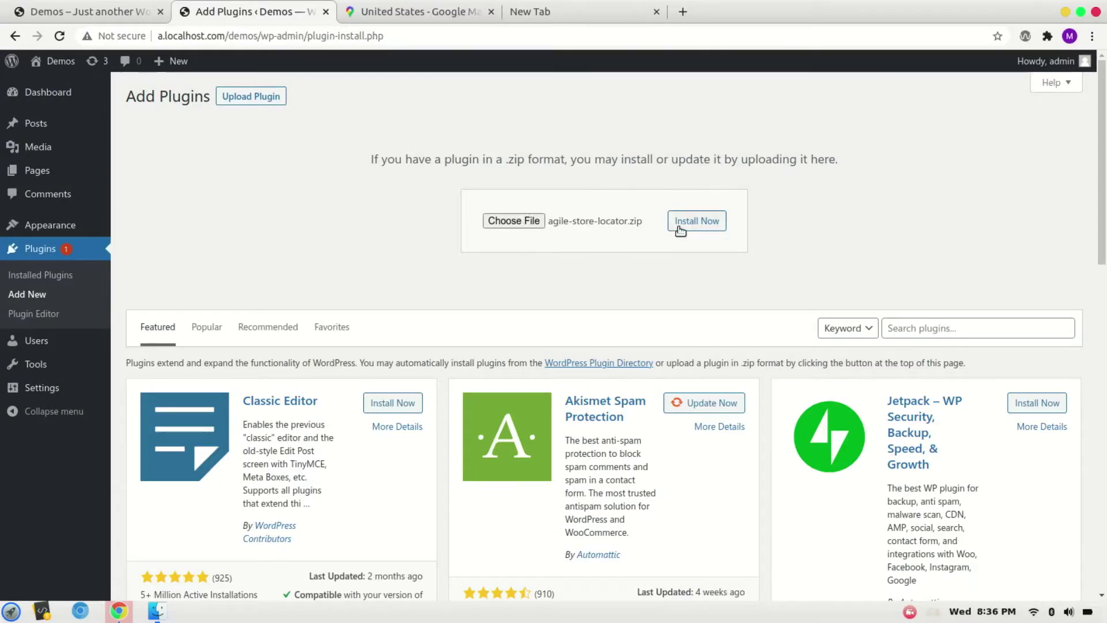
{"action": "left_click", "coordinate": [683, 223]}
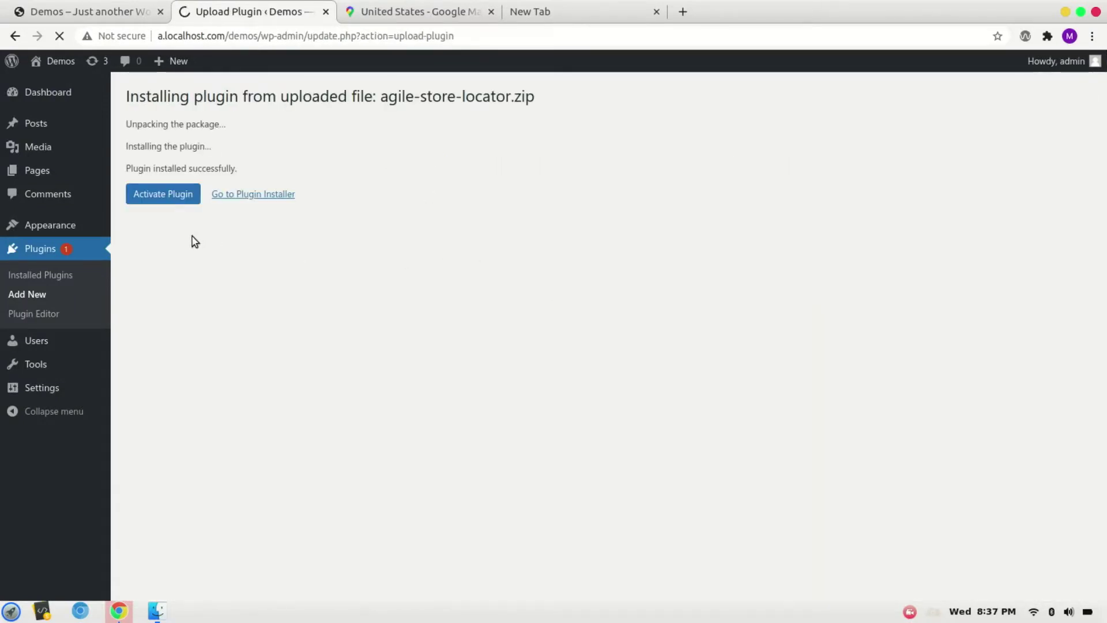
Step: Activate the newly installed Agile Store Locator plugin
{"action": "left_click", "coordinate": [162, 194]}
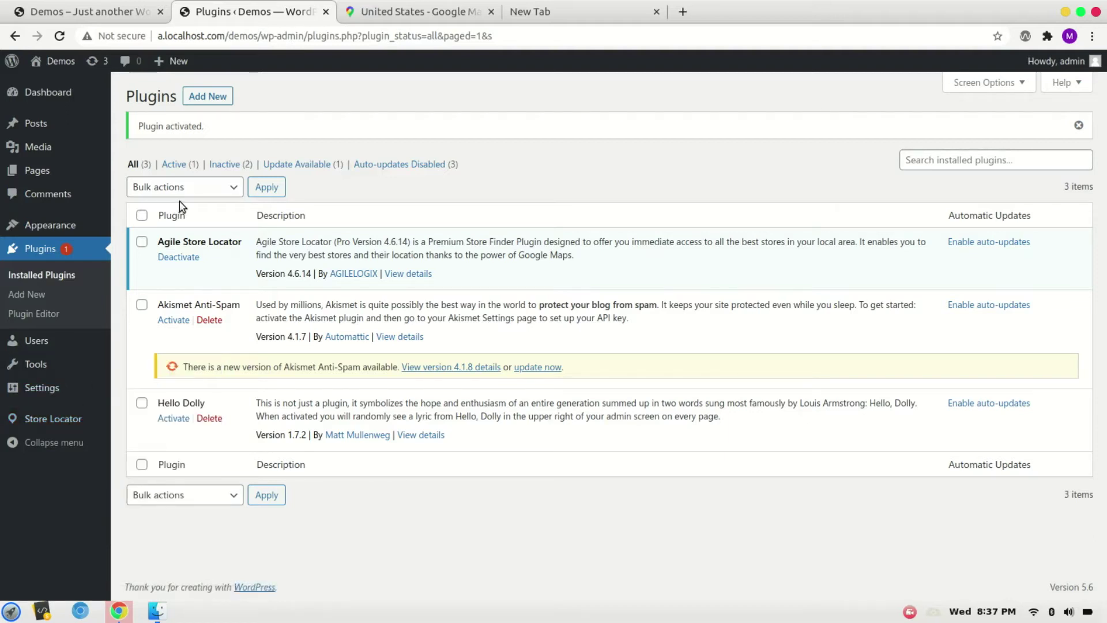
{"action": "mouse_move", "coordinate": [37, 171]}
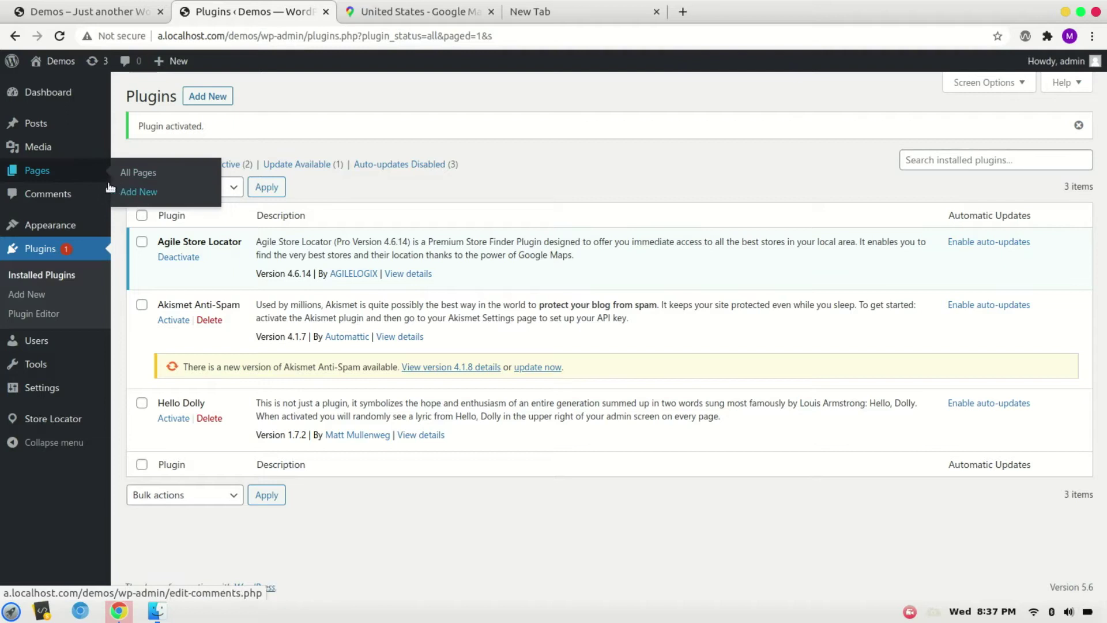
Step: Create a new page titled 'Store Locator'
{"action": "left_click", "coordinate": [141, 200]}
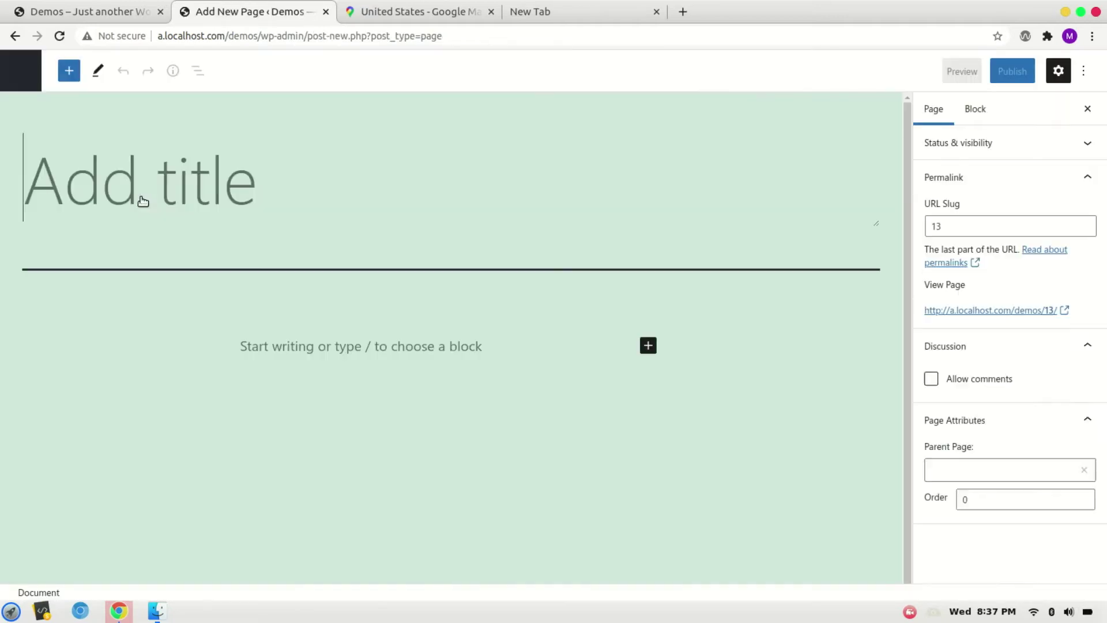
{"action": "left_click", "coordinate": [198, 179]}
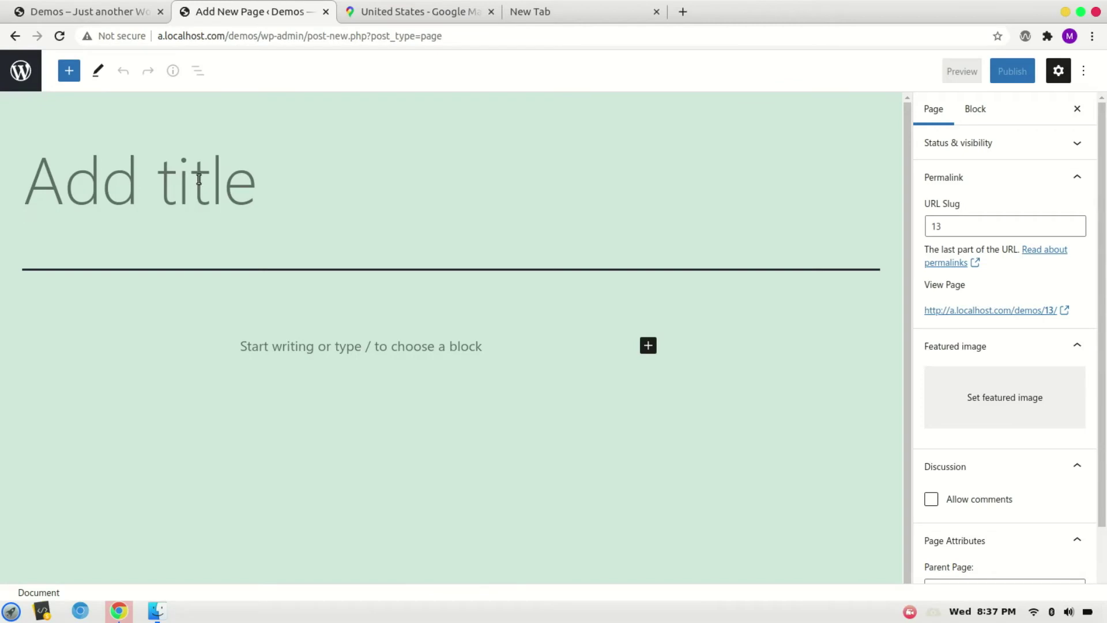
{"action": "type", "text": "Stor"}
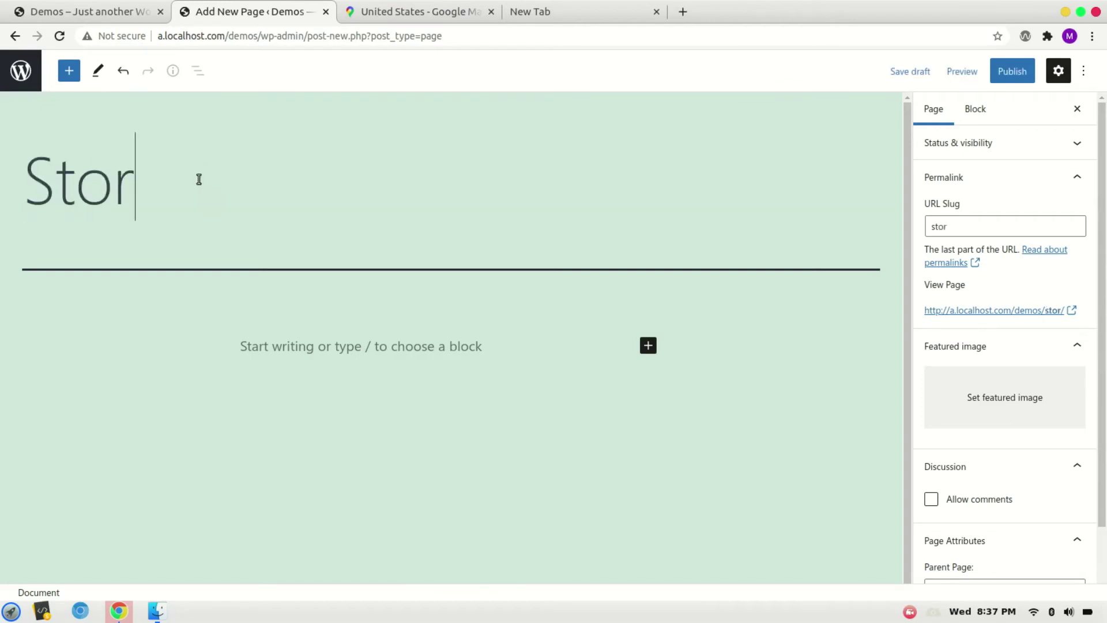
{"action": "type", "text": "e Lc"}
{"action": "key", "text": "BackSpace"}
{"action": "type", "text": "o"}
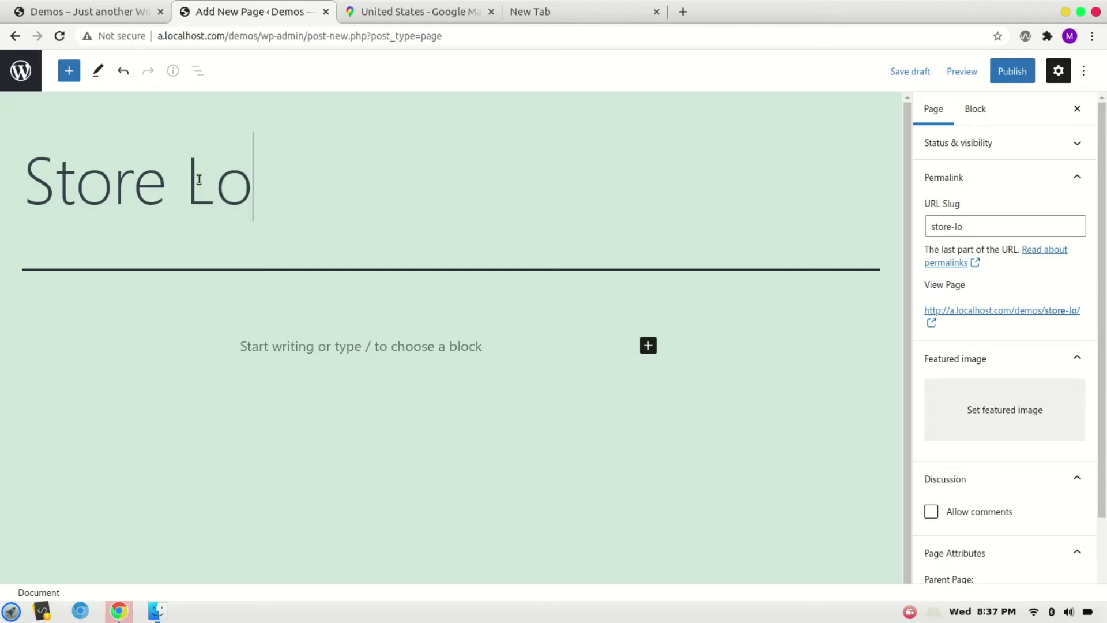
{"action": "type", "text": "cator"}
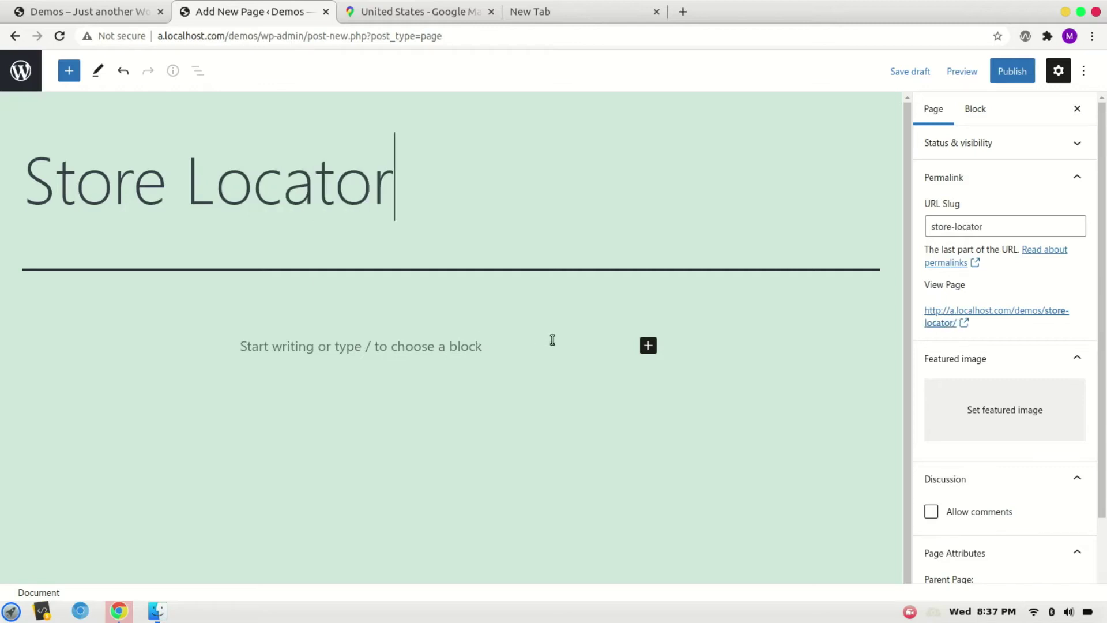
Step: Add a Custom HTML block with [ASL_STORELOCATOR] and publish the page
{"action": "left_click", "coordinate": [468, 345]}
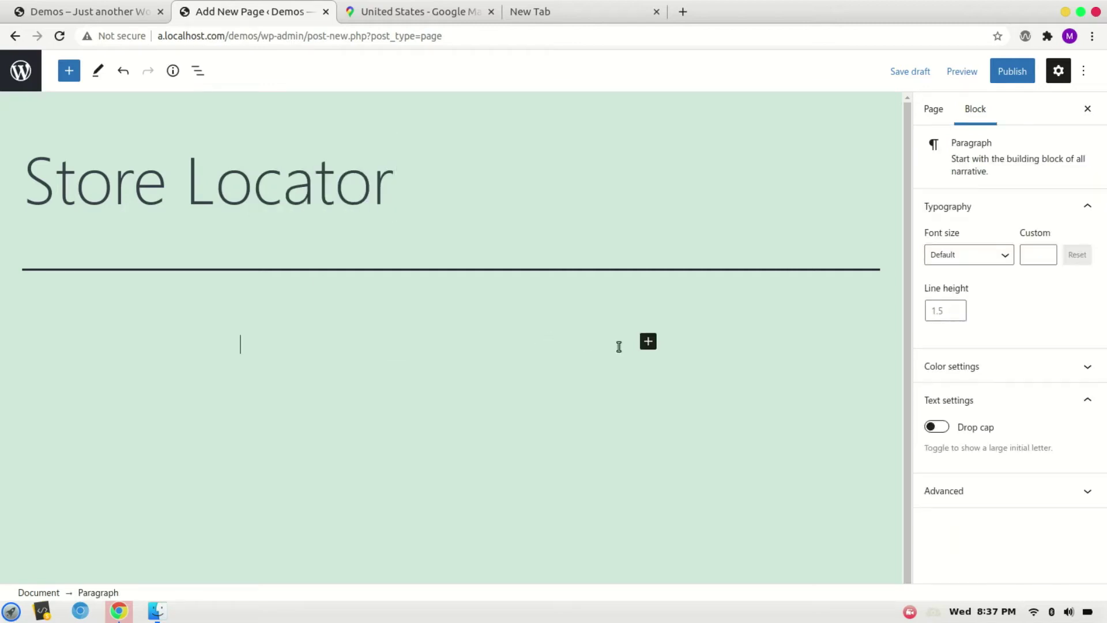
{"action": "left_click", "coordinate": [649, 343]}
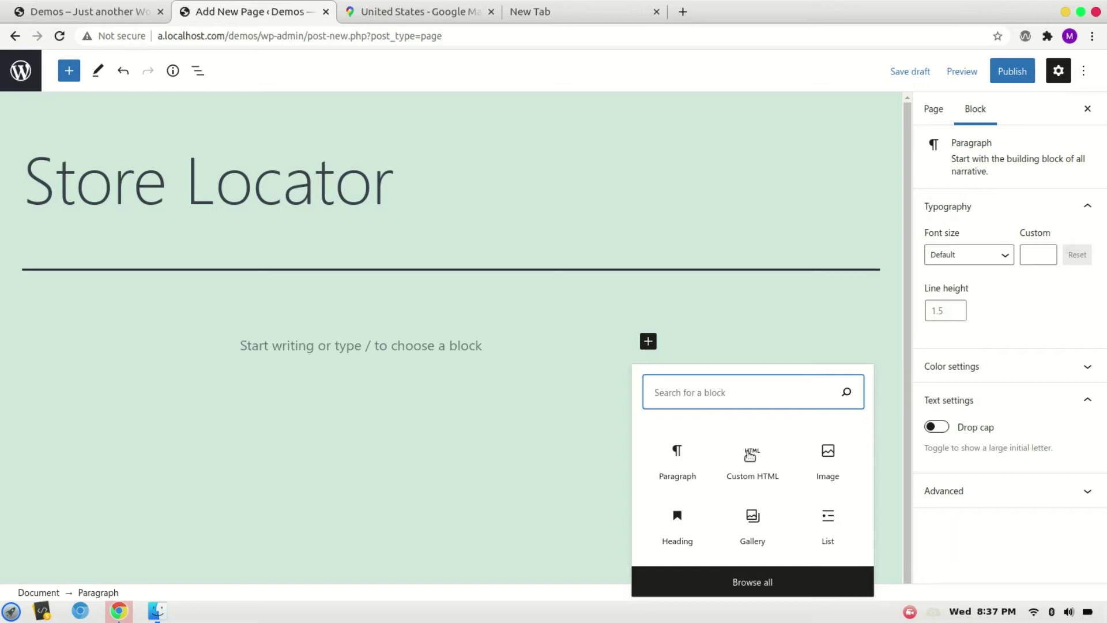
{"action": "left_click", "coordinate": [767, 472]}
{"action": "type", "text": "["}
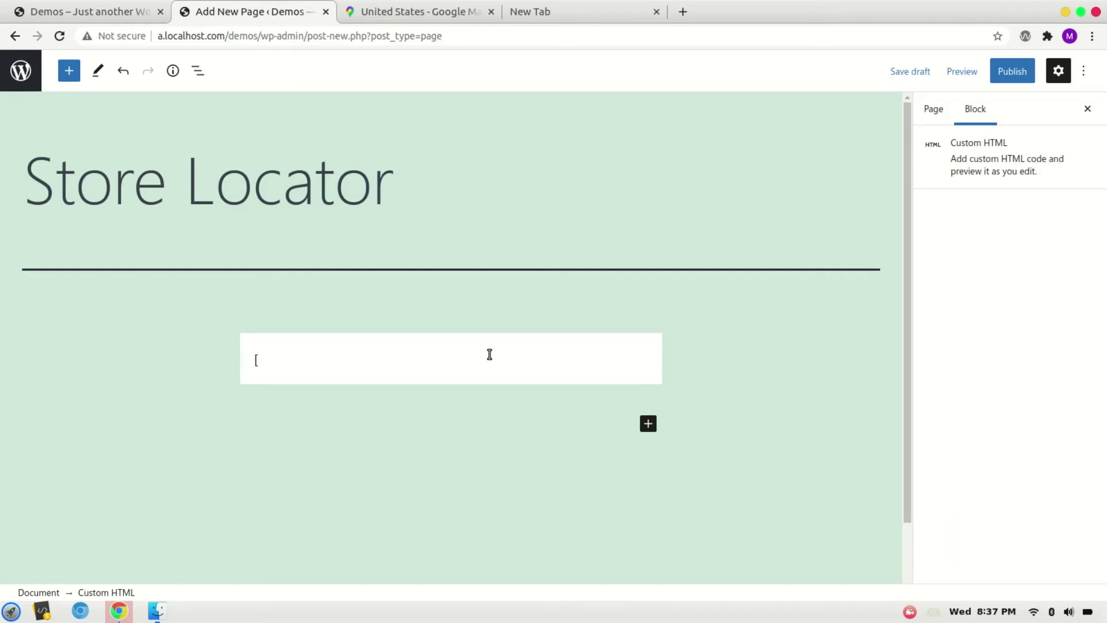
{"action": "type", "text": "ASL_ST"}
{"action": "type", "text": "ORELOCATOR"}
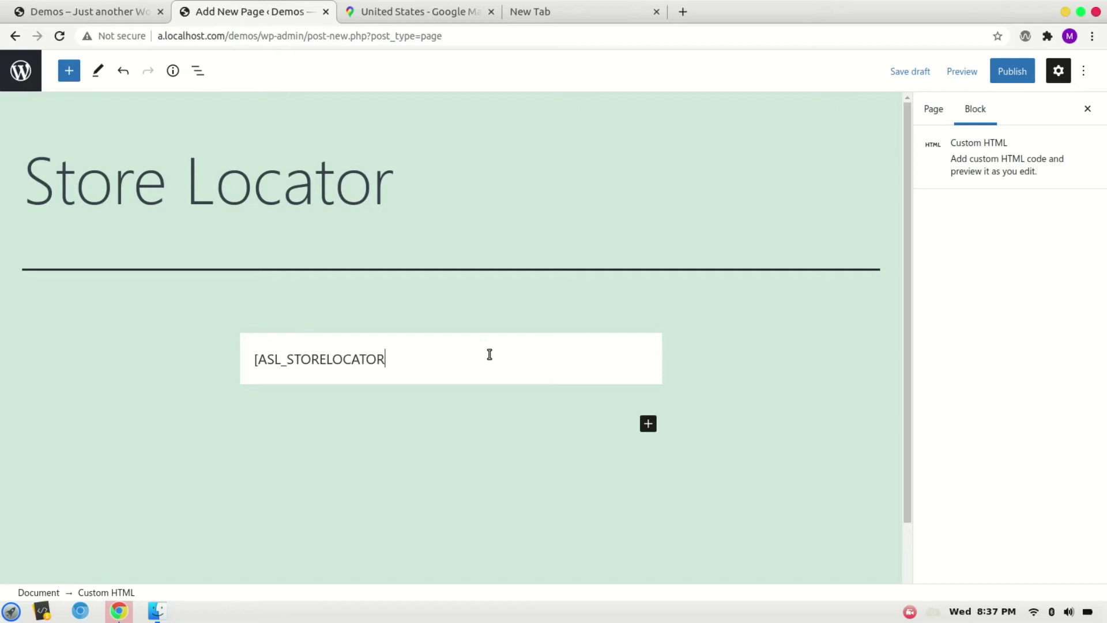
{"action": "type", "text": "]"}
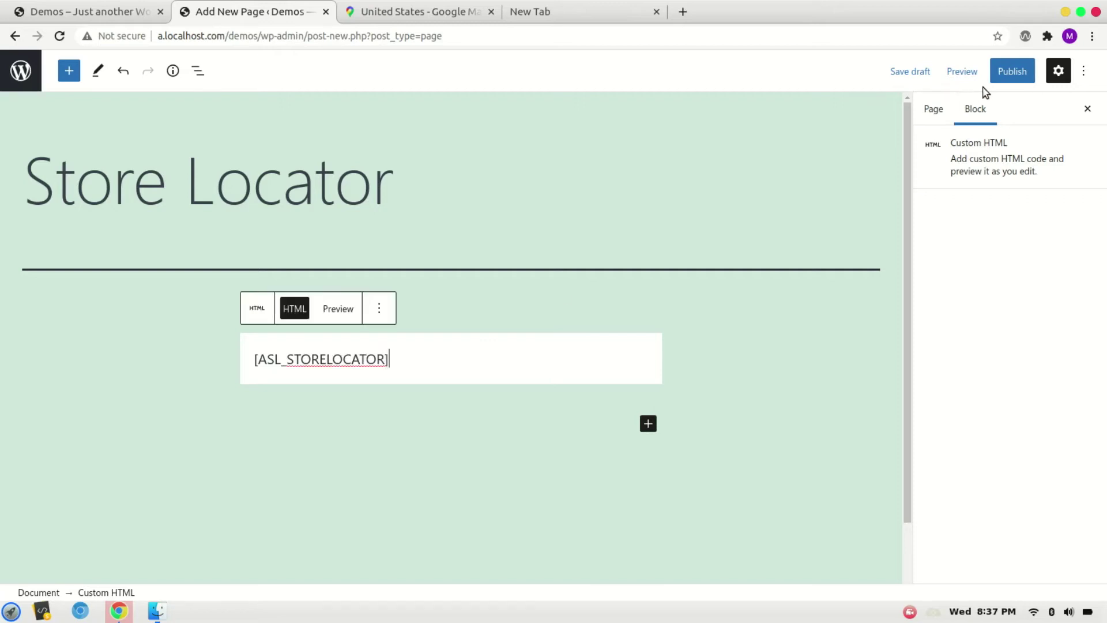
{"action": "left_click", "coordinate": [1010, 71]}
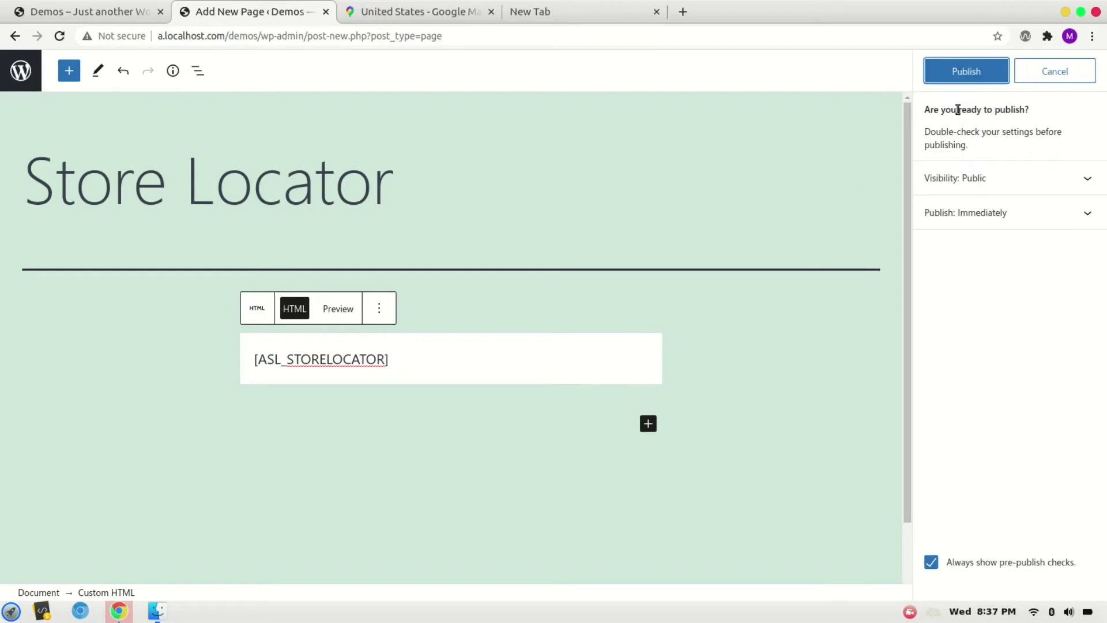
{"action": "left_click", "coordinate": [976, 74]}
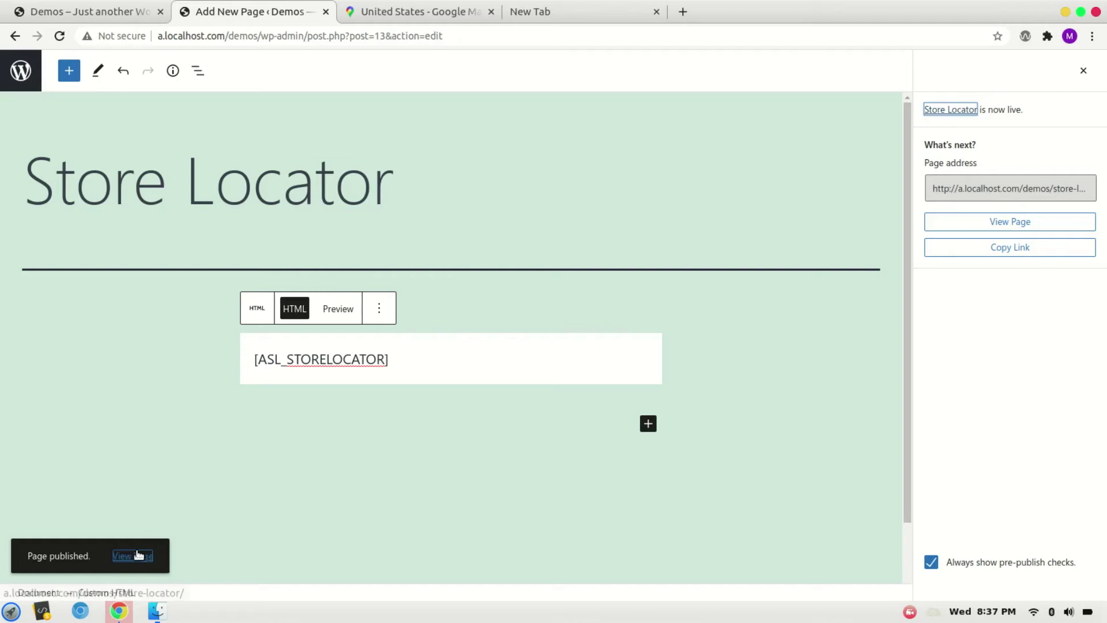
Step: View the published Store Locator page in a new tab and dismiss the Google Maps error
{"action": "middle_click", "coordinate": [135, 556]}
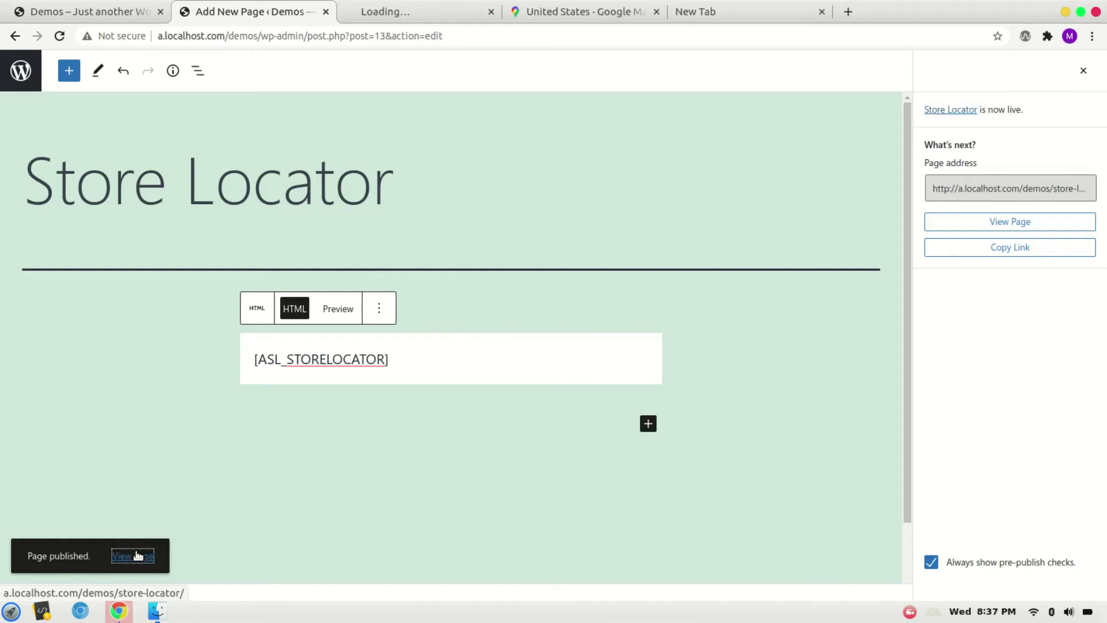
{"action": "left_click", "coordinate": [414, 8]}
{"action": "scroll", "coordinate": [329, 264], "scroll_direction": "down", "scroll_amount": 3}
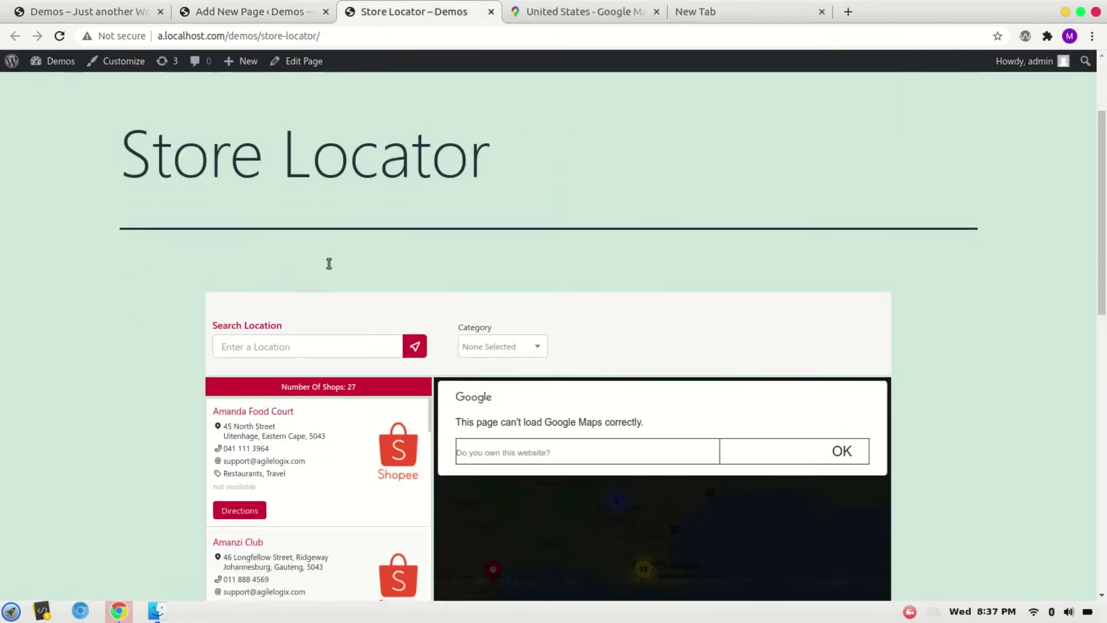
{"action": "scroll", "coordinate": [329, 263], "scroll_direction": "down", "scroll_amount": 1}
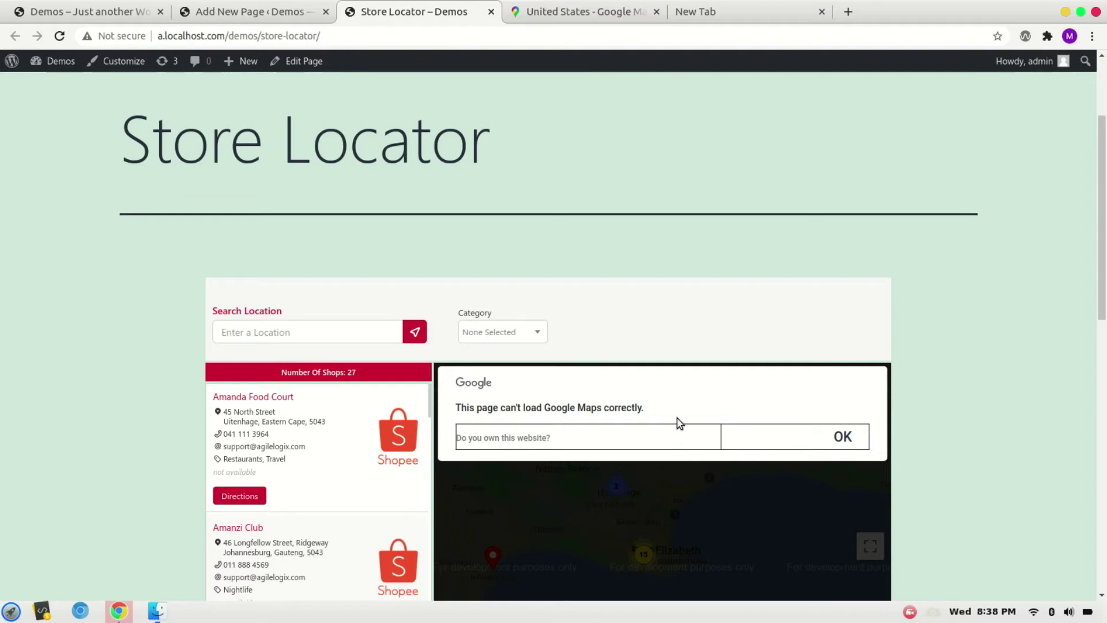
{"action": "left_click", "coordinate": [833, 437]}
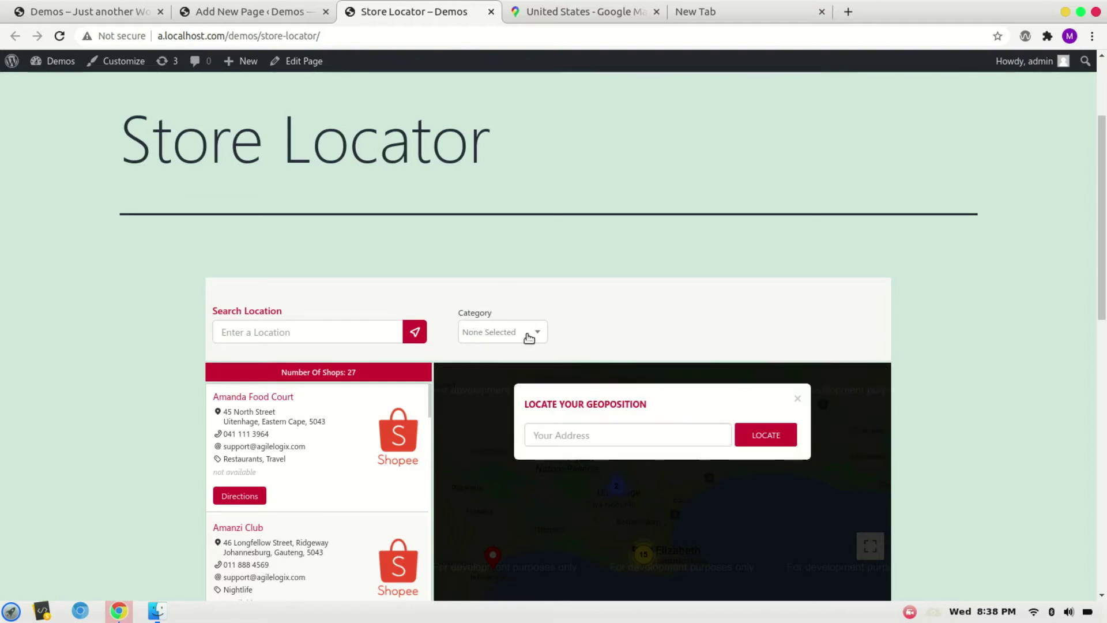
{"action": "double_click", "coordinate": [561, 403]}
{"action": "left_click", "coordinate": [560, 404]}
Step: Return to the editor and open the admin Pages list in a new tab
{"action": "left_click", "coordinate": [277, 9]}
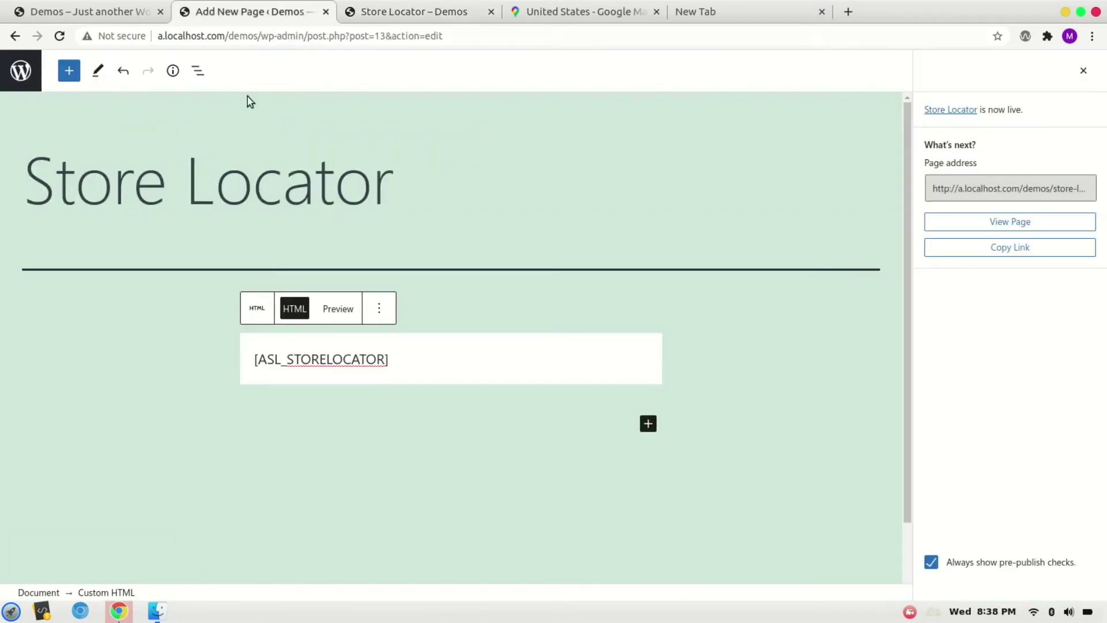
{"action": "left_click", "coordinate": [86, 7]}
{"action": "left_click", "coordinate": [247, 8]}
{"action": "middle_click", "coordinate": [20, 72]}
{"action": "left_click", "coordinate": [554, 11]}
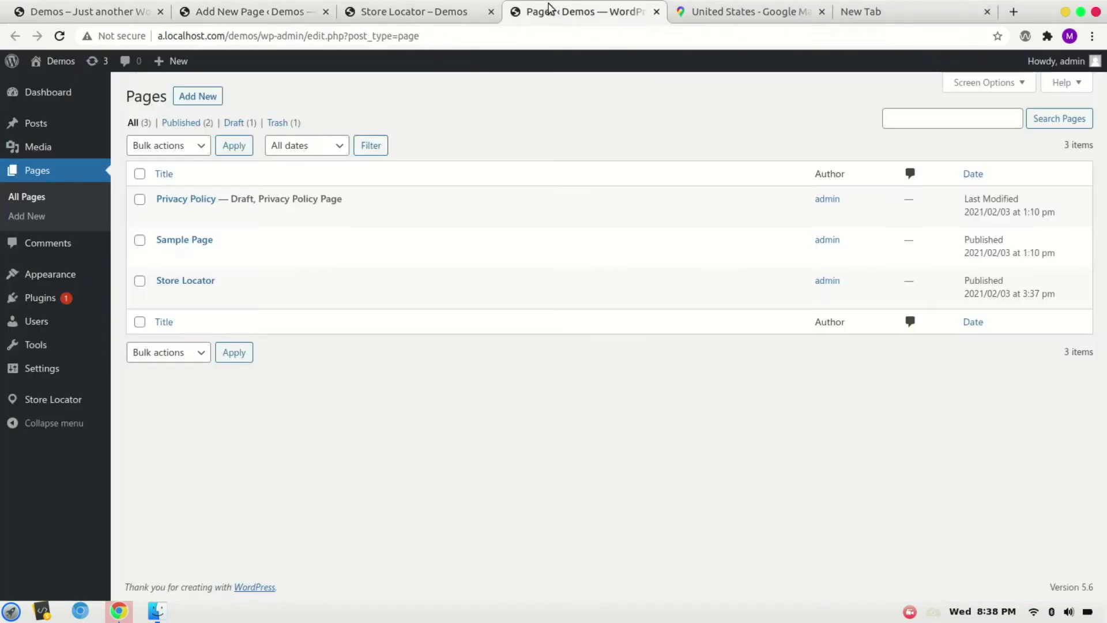
{"action": "mouse_move", "coordinate": [53, 399]}
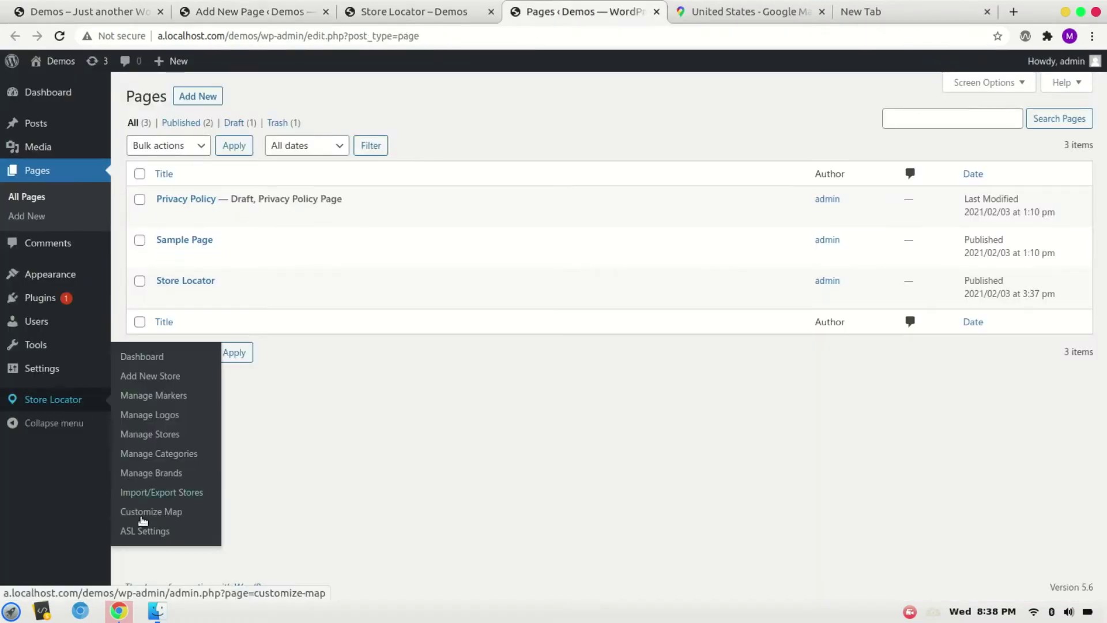
Step: Set Geolocation to NONE in ASL Settings and save the settings
{"action": "left_click", "coordinate": [148, 534]}
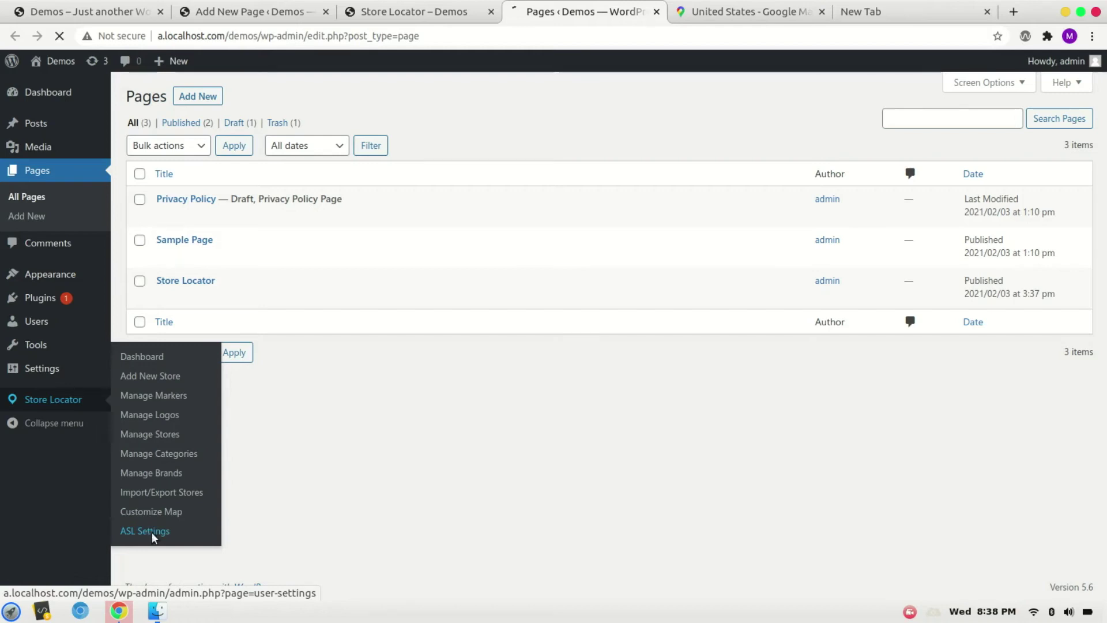
{"action": "scroll", "coordinate": [297, 469], "scroll_direction": "down", "scroll_amount": 3}
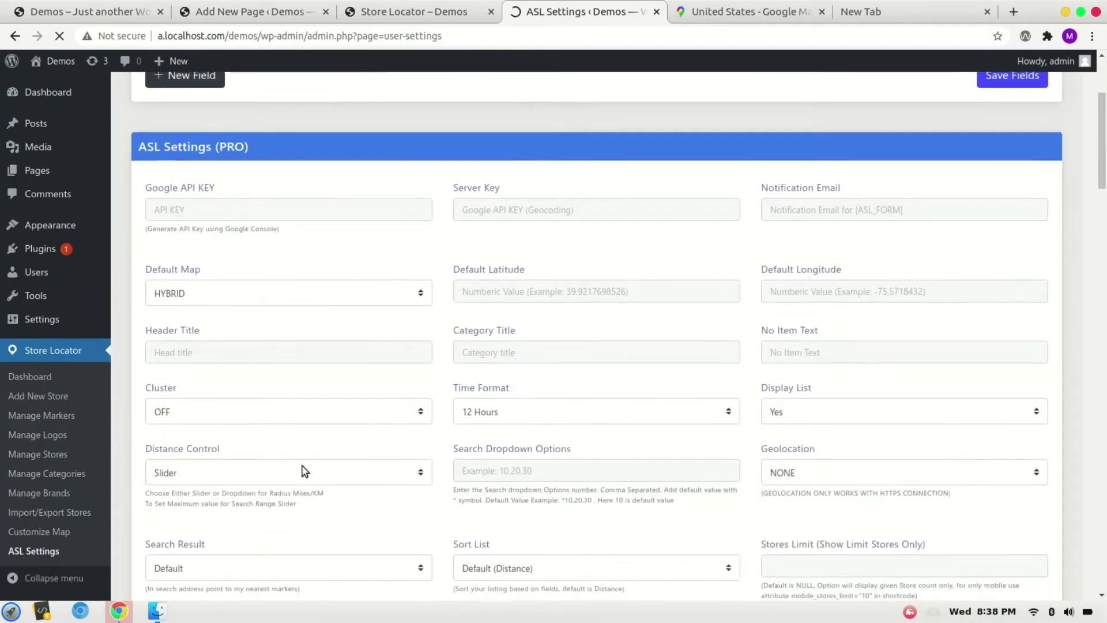
{"action": "scroll", "coordinate": [302, 471], "scroll_direction": "down", "scroll_amount": 2}
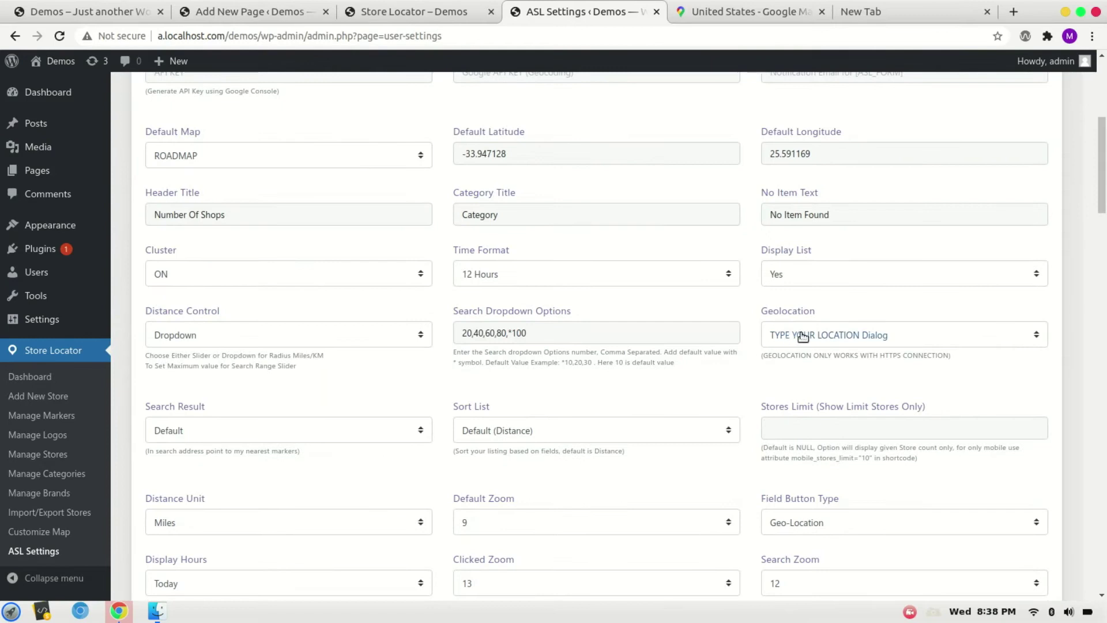
{"action": "left_click", "coordinate": [803, 337]}
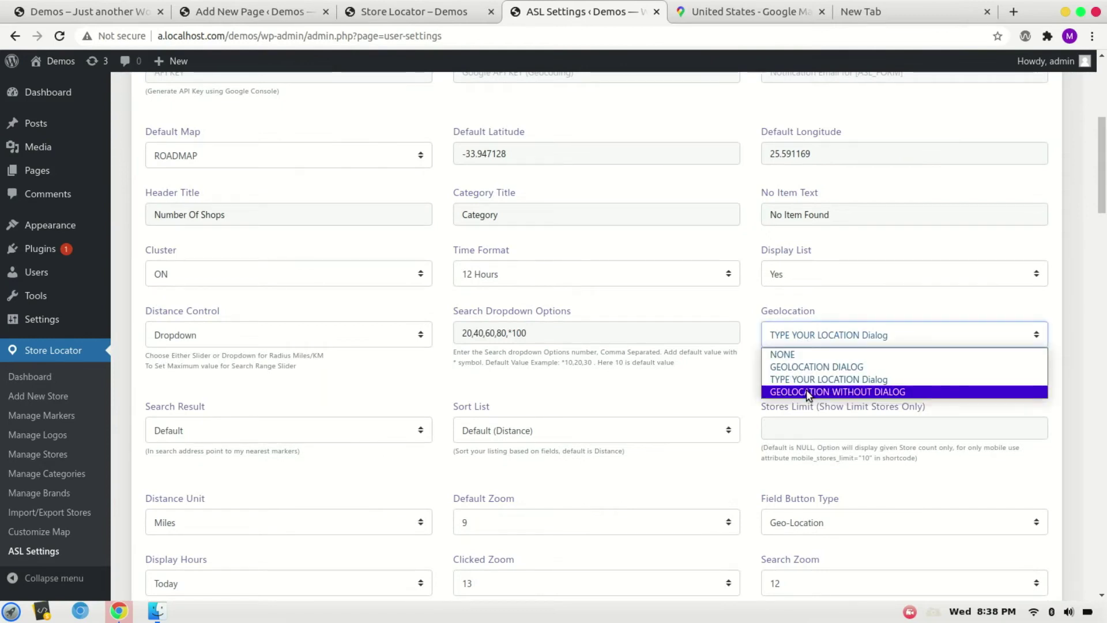
{"action": "left_click", "coordinate": [804, 362]}
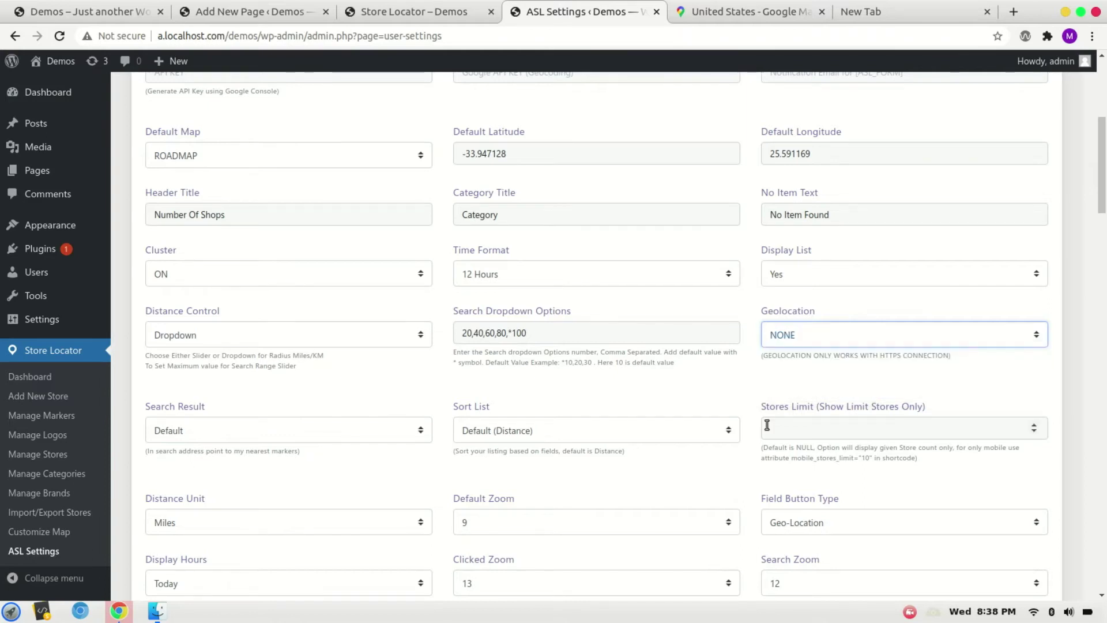
{"action": "scroll", "coordinate": [766, 424], "scroll_direction": "down", "scroll_amount": 5}
{"action": "scroll", "coordinate": [766, 425], "scroll_direction": "down", "scroll_amount": 4}
{"action": "scroll", "coordinate": [767, 426], "scroll_direction": "down", "scroll_amount": 5}
{"action": "scroll", "coordinate": [767, 425], "scroll_direction": "down", "scroll_amount": 4}
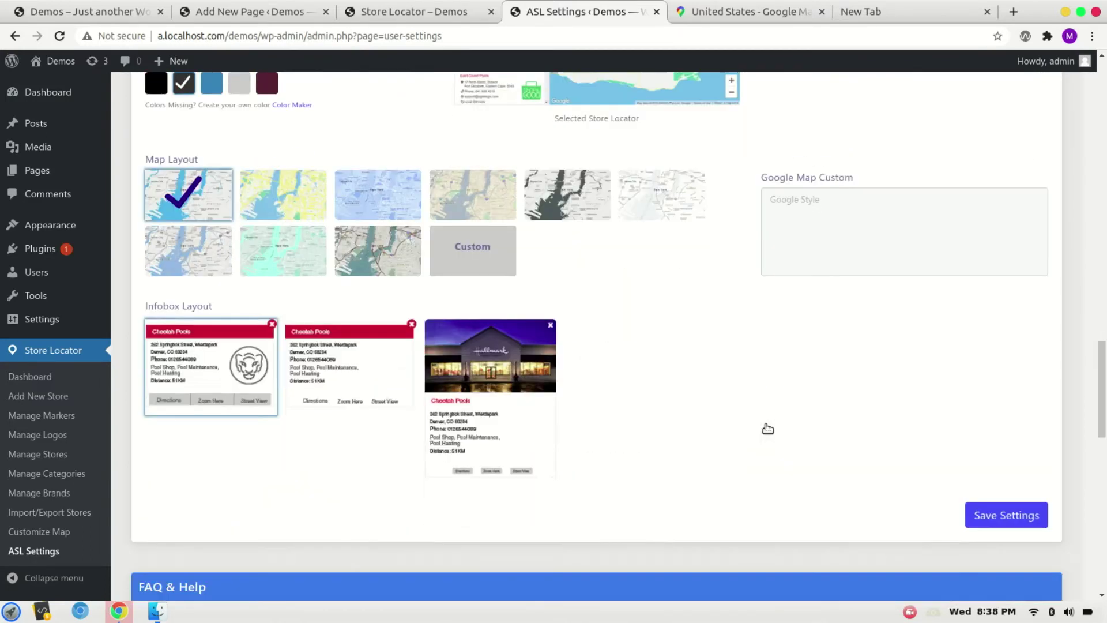
{"action": "left_click", "coordinate": [991, 523]}
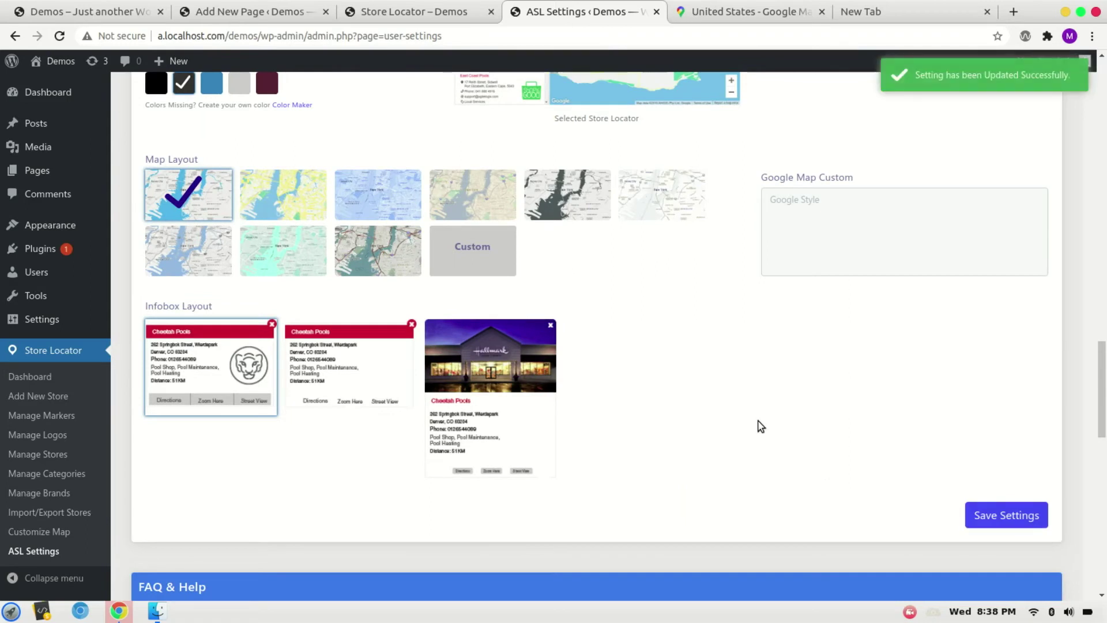
Step: Reload the Store Locator page, dismiss the Maps error, and switch to the US Google Map
{"action": "left_click", "coordinate": [465, 13]}
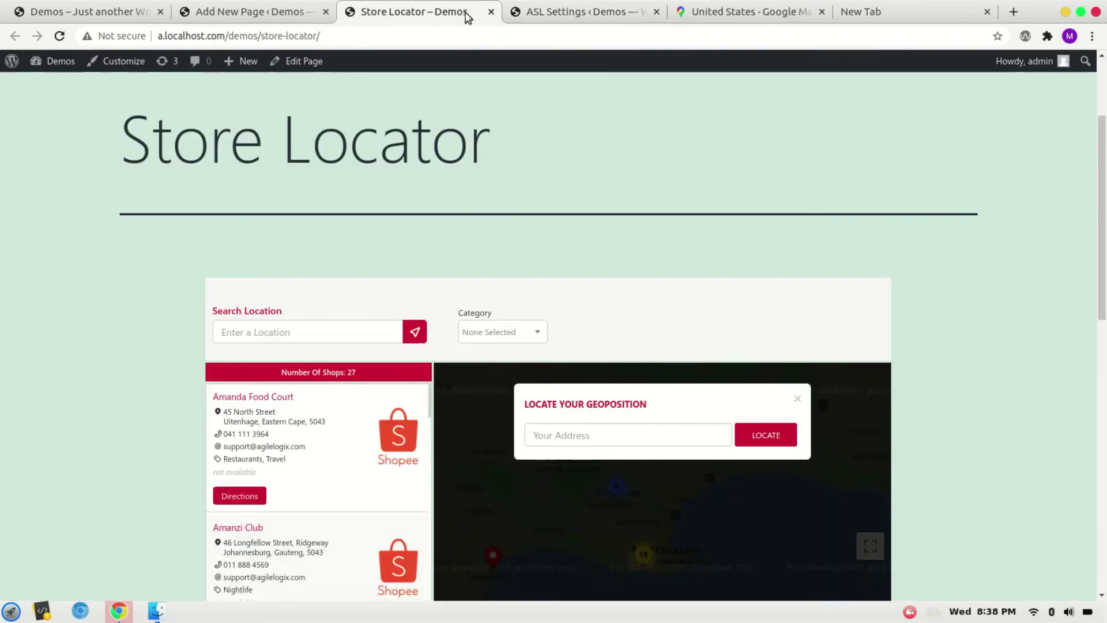
{"action": "key", "text": "ctrl+r"}
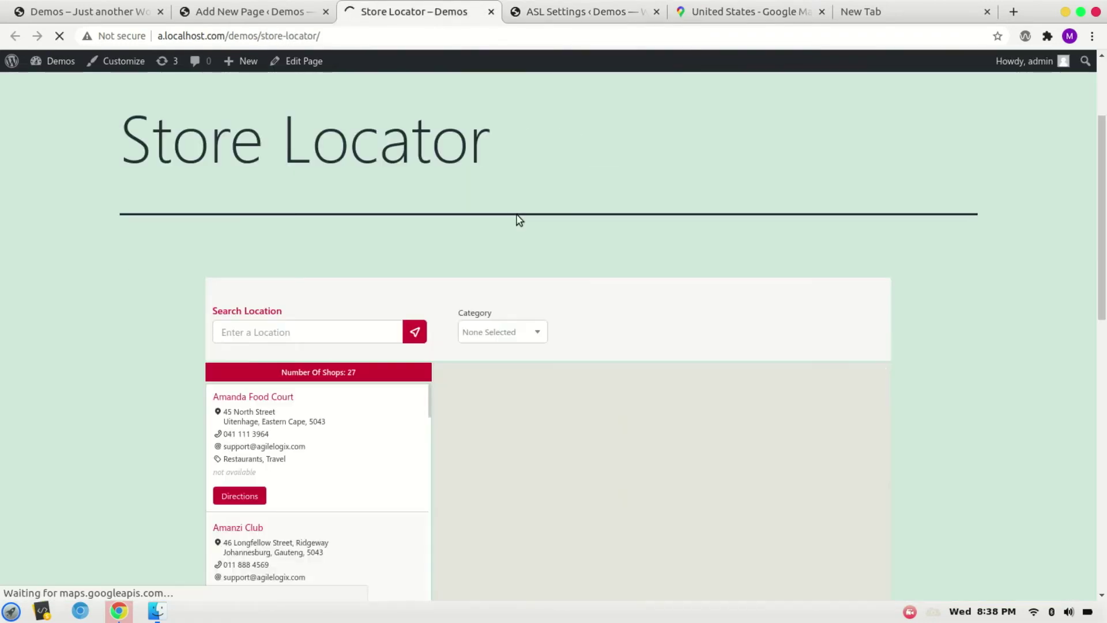
{"action": "scroll", "coordinate": [516, 220], "scroll_direction": "down", "scroll_amount": 2}
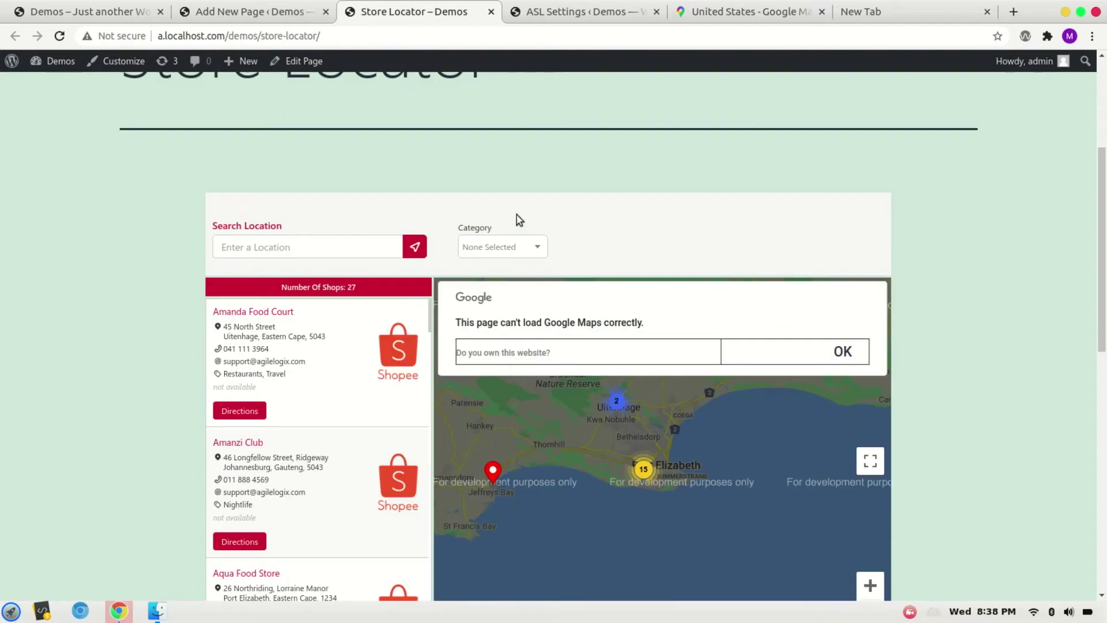
{"action": "left_click", "coordinate": [844, 351]}
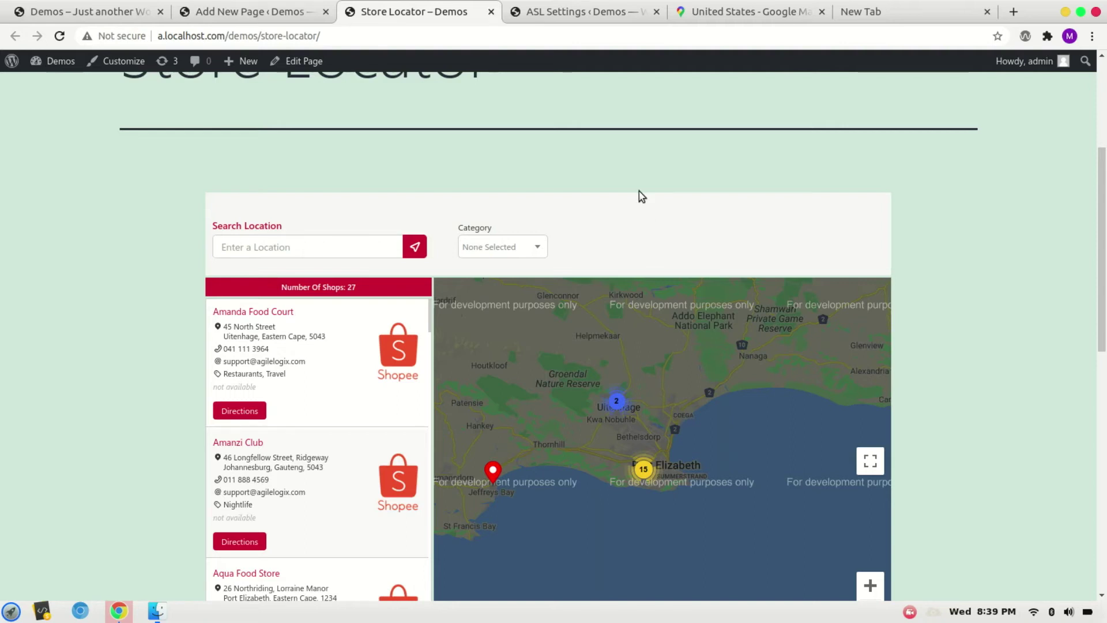
{"action": "left_click", "coordinate": [716, 11]}
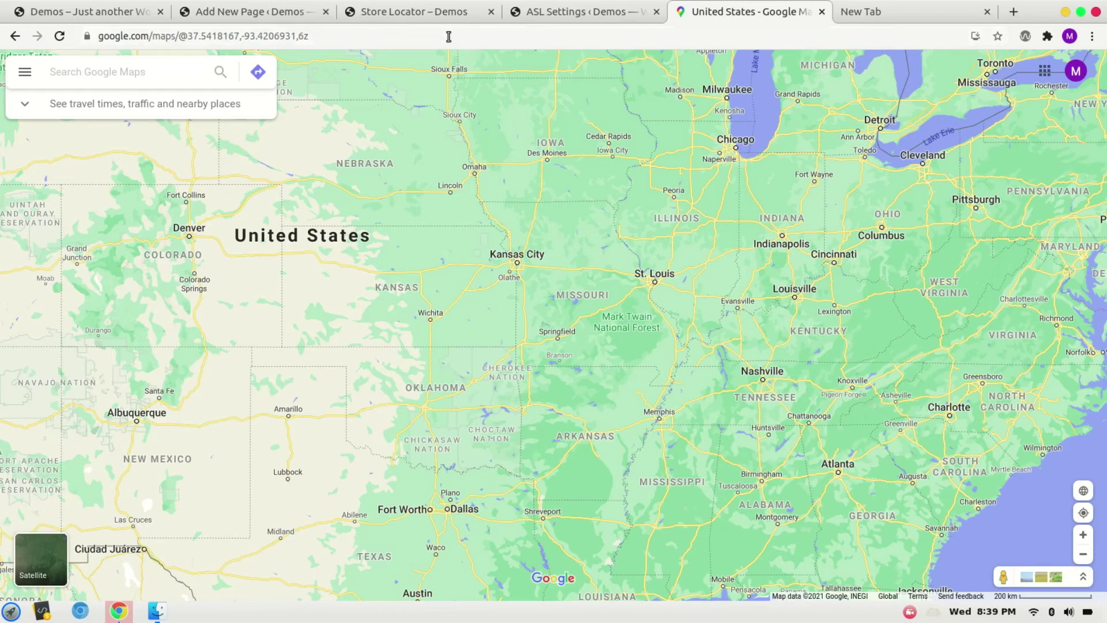
Step: Drop a pin near St. Louis to get 38.338925, -90.630166 and select the latitude
{"action": "right_click", "coordinate": [641, 298]}
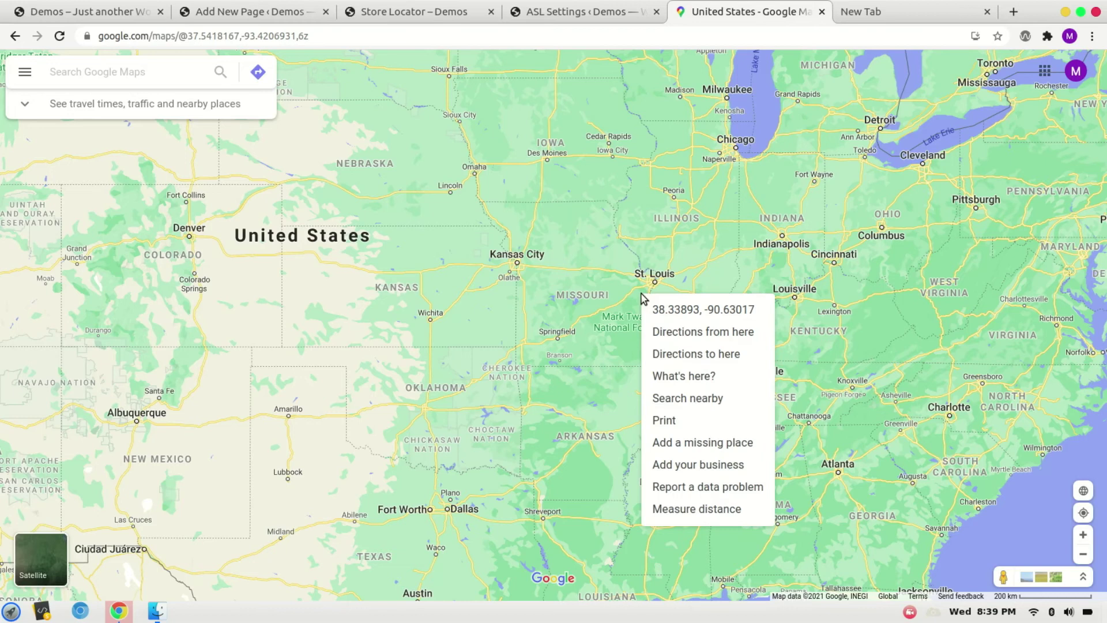
{"action": "left_click", "coordinate": [680, 377]}
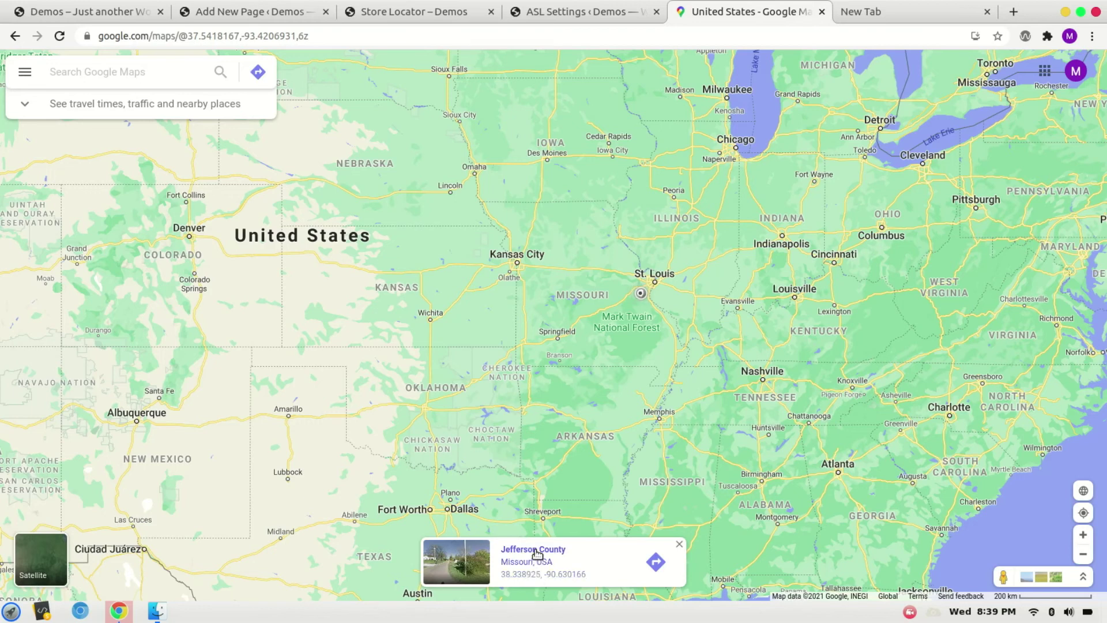
{"action": "left_click", "coordinate": [538, 576]}
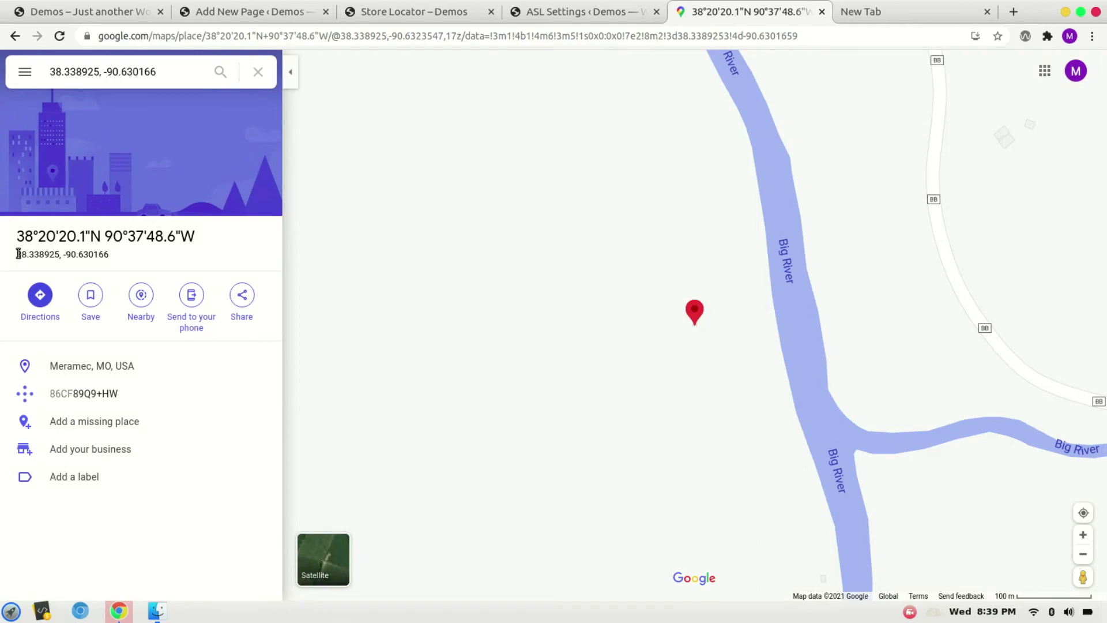
{"action": "left_click_drag", "start_coordinate": [20, 253], "coordinate": [64, 253]}
{"action": "key", "text": "ctrl+c"}
Step: Paste 38.338925 into the store locator's Default Latitude field
{"action": "left_click", "coordinate": [544, 6]}
{"action": "scroll", "coordinate": [532, 137], "scroll_direction": "up", "scroll_amount": 10}
{"action": "scroll", "coordinate": [532, 136], "scroll_direction": "up", "scroll_amount": 10}
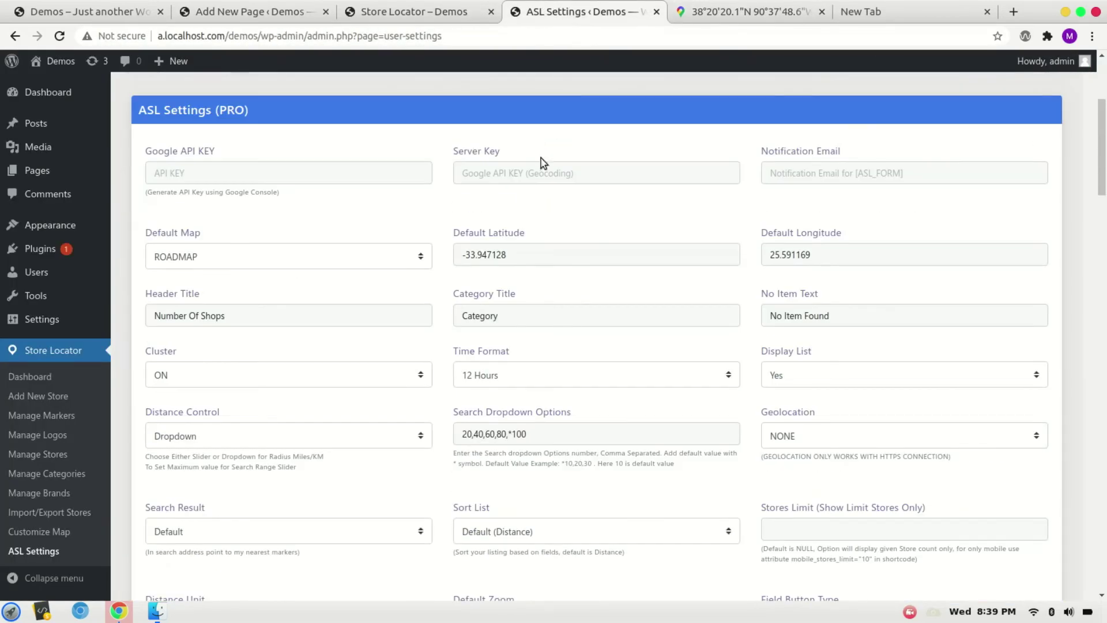
{"action": "left_click", "coordinate": [583, 259]}
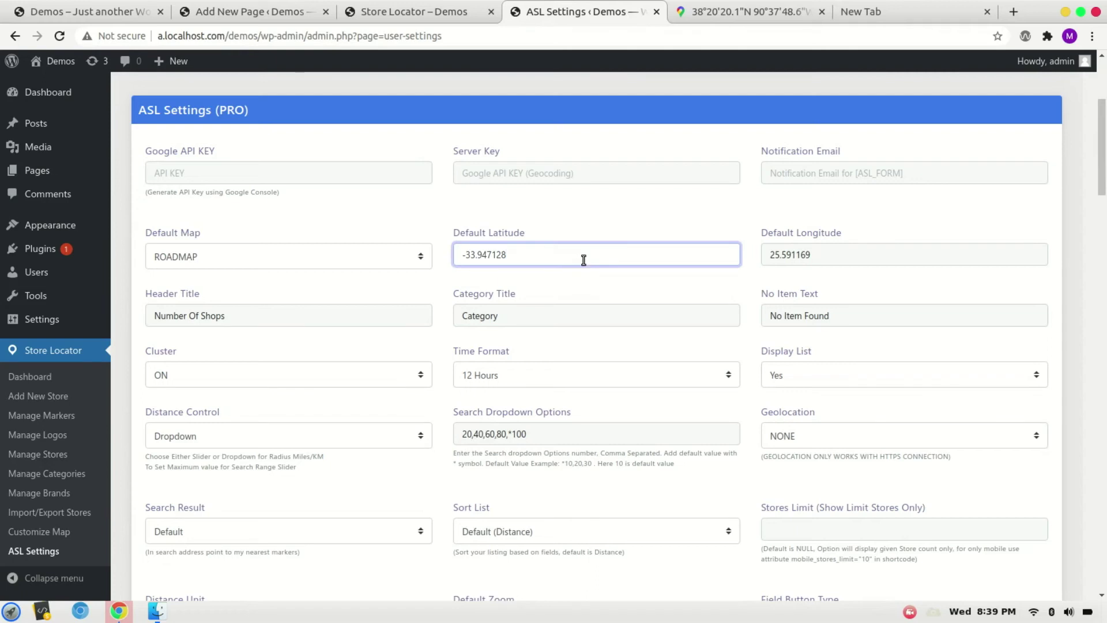
{"action": "key", "text": "ctrl+a"}
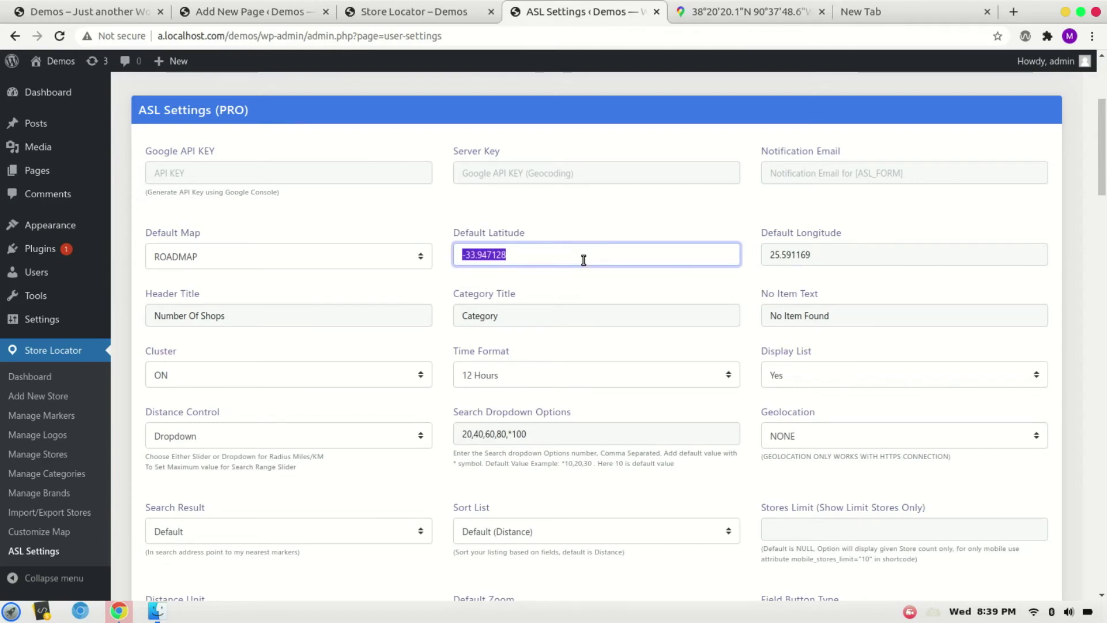
{"action": "key", "text": "ctrl+v"}
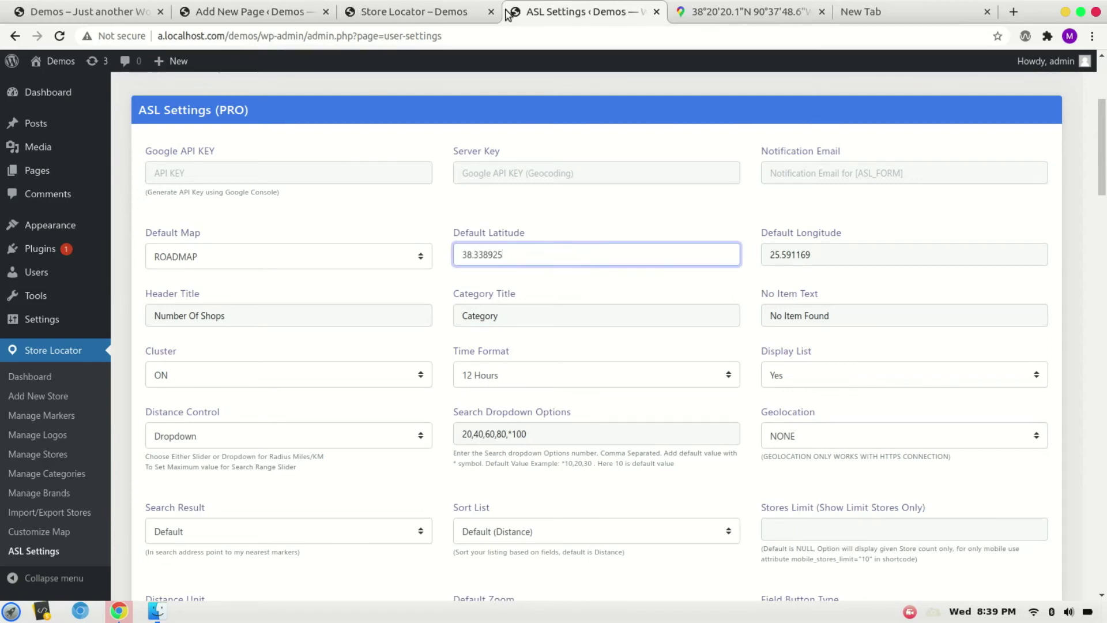
Step: Copy longitude -90.630166 from Google Maps into the Default Longitude field
{"action": "left_click", "coordinate": [699, 7]}
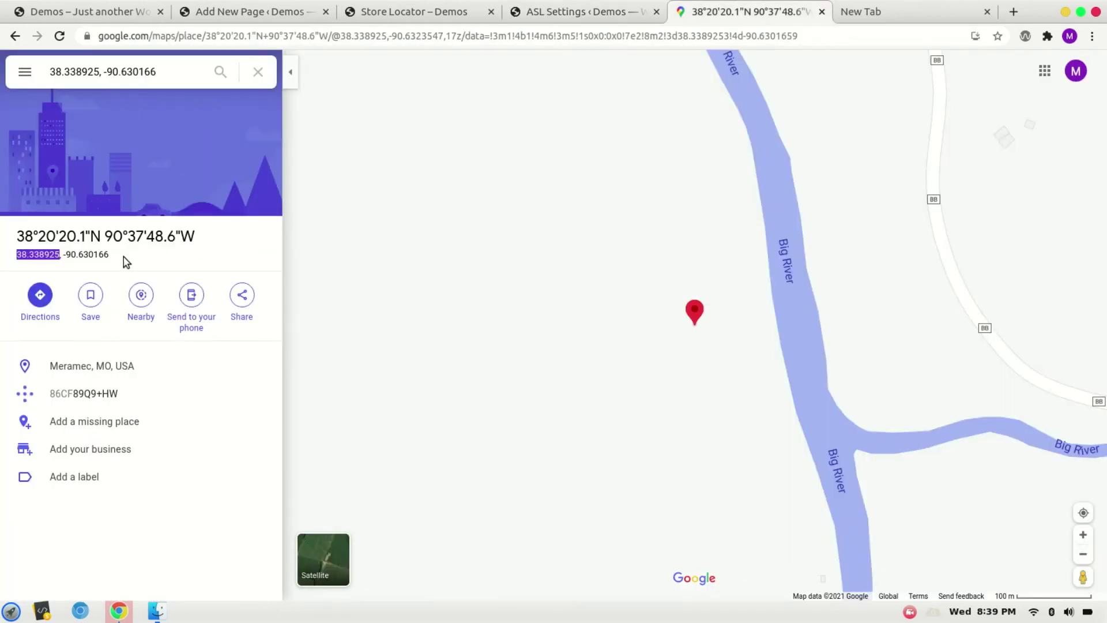
{"action": "left_click_drag", "start_coordinate": [109, 255], "coordinate": [66, 257]}
{"action": "key", "text": "ctrl+c"}
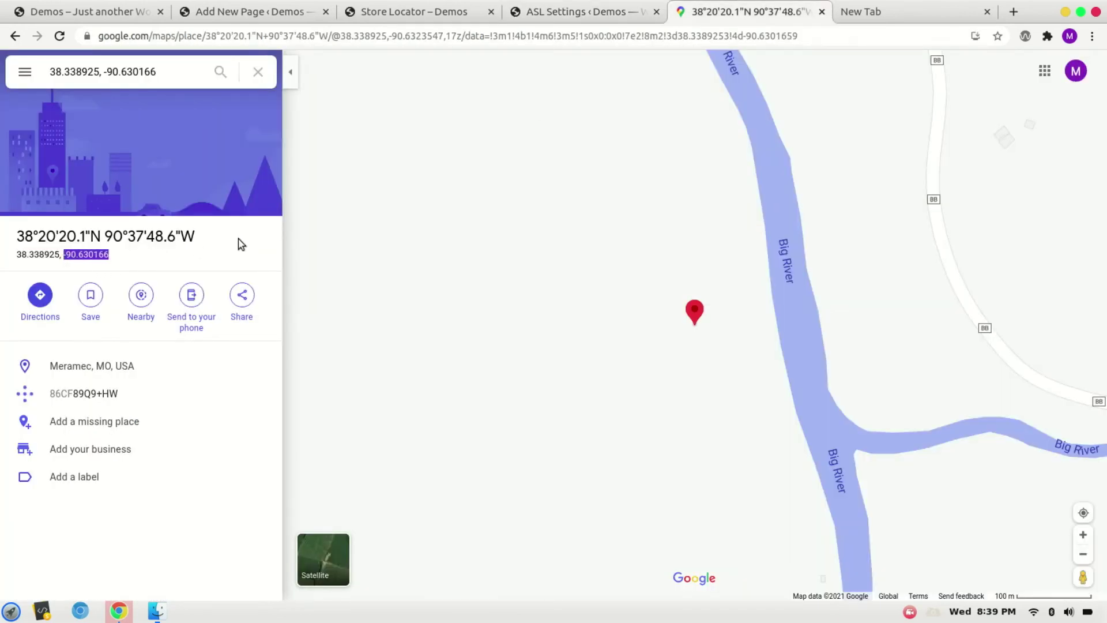
{"action": "left_click", "coordinate": [552, 8]}
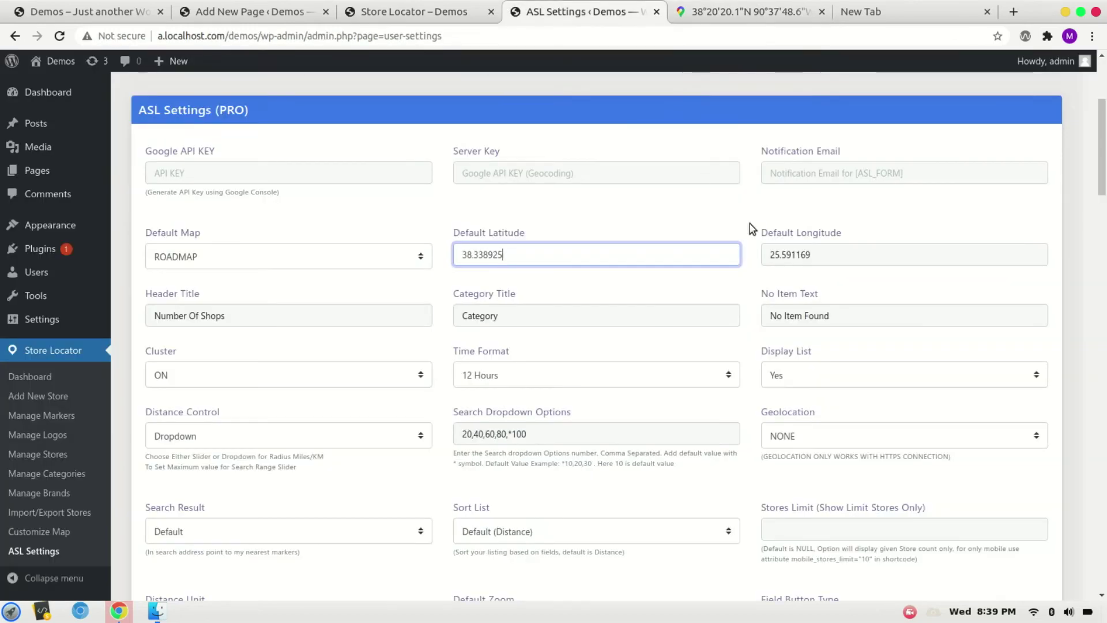
{"action": "left_click", "coordinate": [788, 255]}
{"action": "key", "text": "ctrl+a"}
{"action": "key", "text": "ctrl+v"}
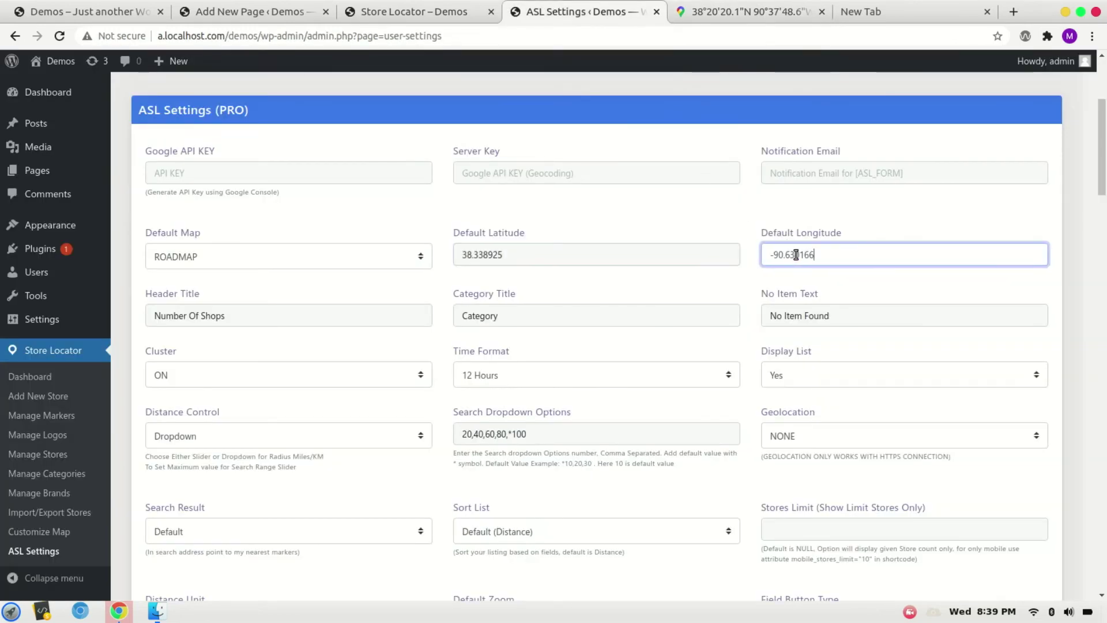
{"action": "scroll", "coordinate": [796, 254], "scroll_direction": "down", "scroll_amount": 1}
{"action": "scroll", "coordinate": [797, 254], "scroll_direction": "down", "scroll_amount": 5}
{"action": "scroll", "coordinate": [796, 254], "scroll_direction": "down", "scroll_amount": 5}
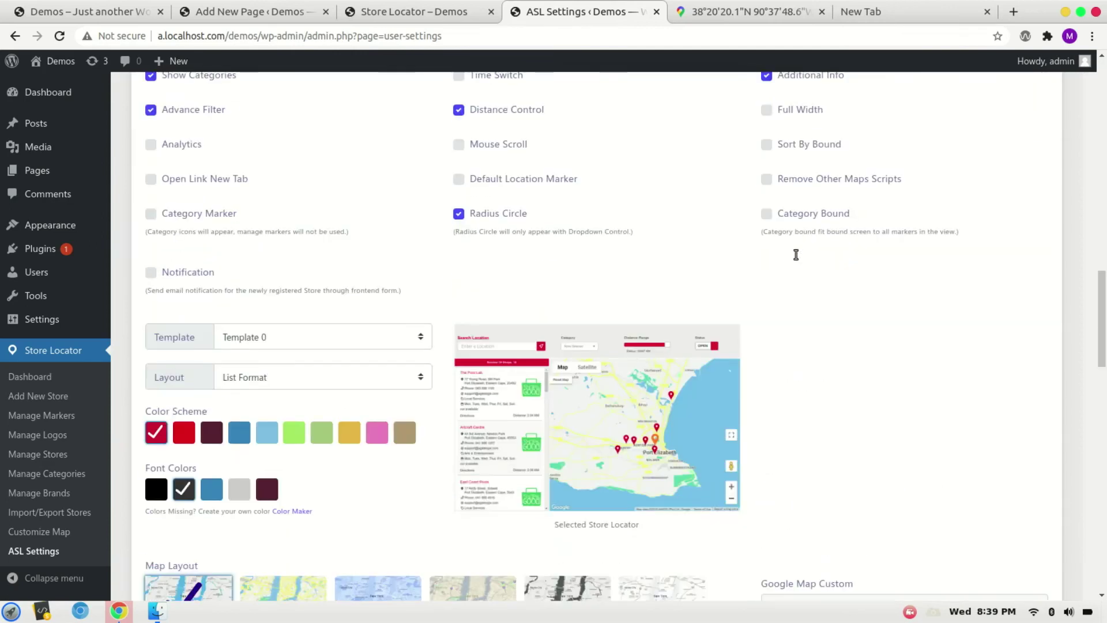
{"action": "scroll", "coordinate": [797, 255], "scroll_direction": "down", "scroll_amount": 3}
{"action": "scroll", "coordinate": [825, 401], "scroll_direction": "down", "scroll_amount": 2}
Step: Save the location settings and reload the Store Locator page
{"action": "left_click", "coordinate": [989, 439]}
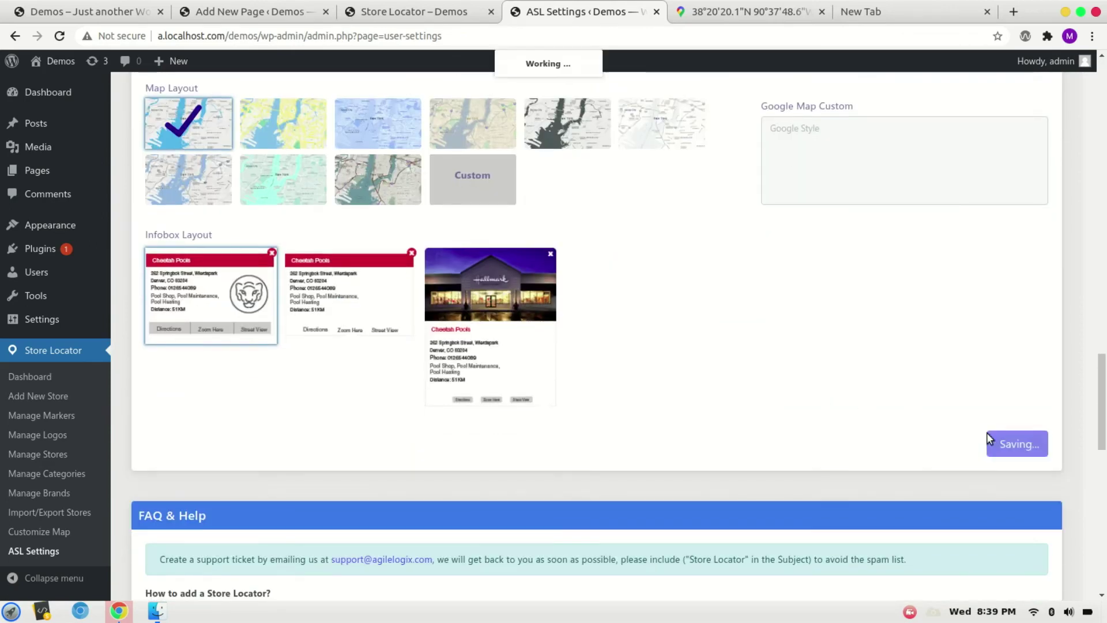
{"action": "left_click", "coordinate": [403, 9]}
{"action": "key", "text": "ctrl+r"}
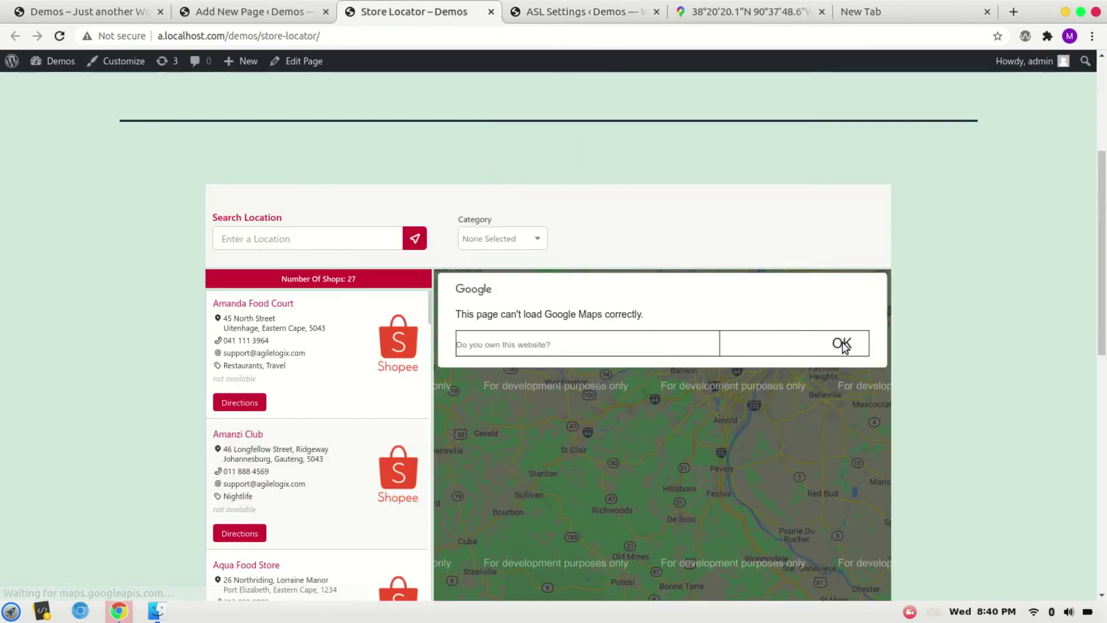
Step: Dismiss the Google Maps error so the St. Louis close-up map shows
{"action": "left_click", "coordinate": [841, 344]}
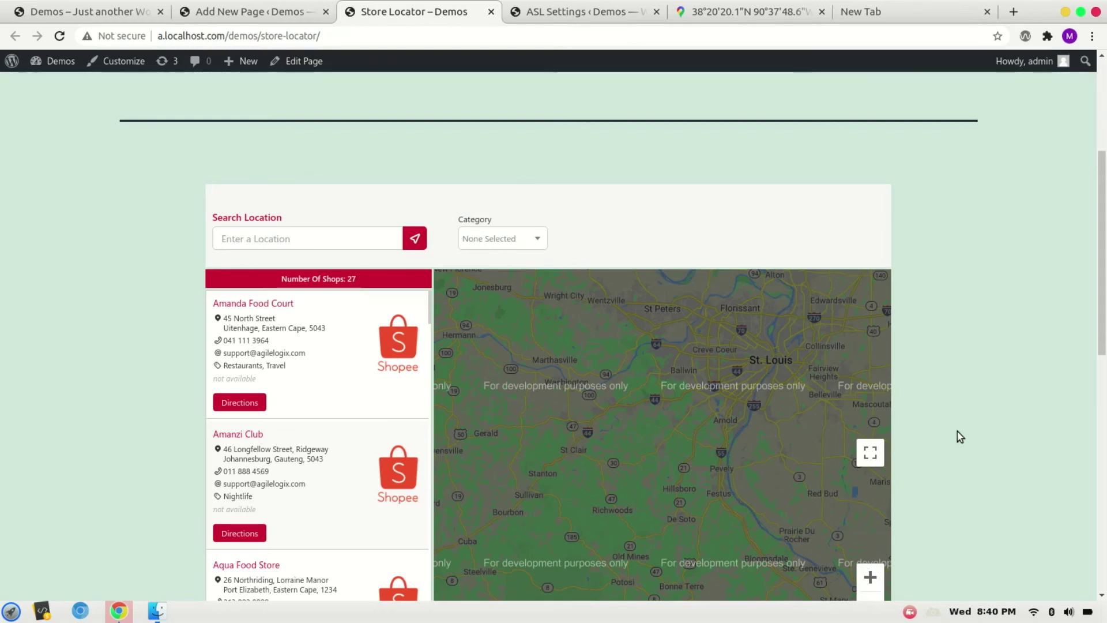
Step: Change the ASL Settings default zoom from 9 to 5 and save
{"action": "left_click", "coordinate": [593, 4]}
{"action": "scroll", "coordinate": [579, 122], "scroll_direction": "up", "scroll_amount": 10}
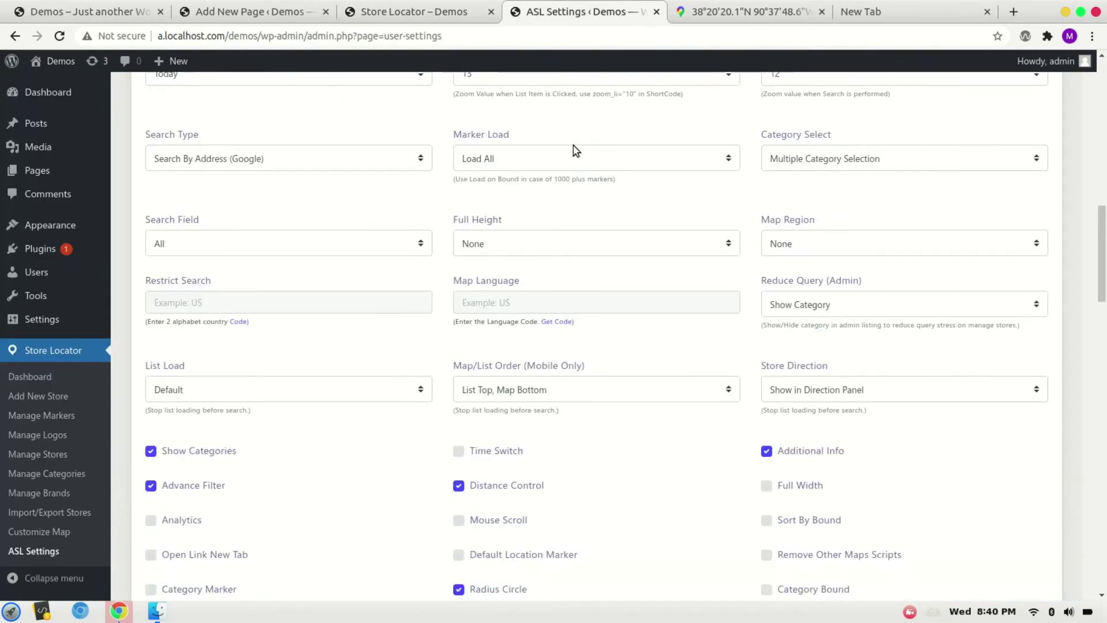
{"action": "scroll", "coordinate": [573, 147], "scroll_direction": "up", "scroll_amount": 3}
{"action": "scroll", "coordinate": [573, 151], "scroll_direction": "up", "scroll_amount": 1}
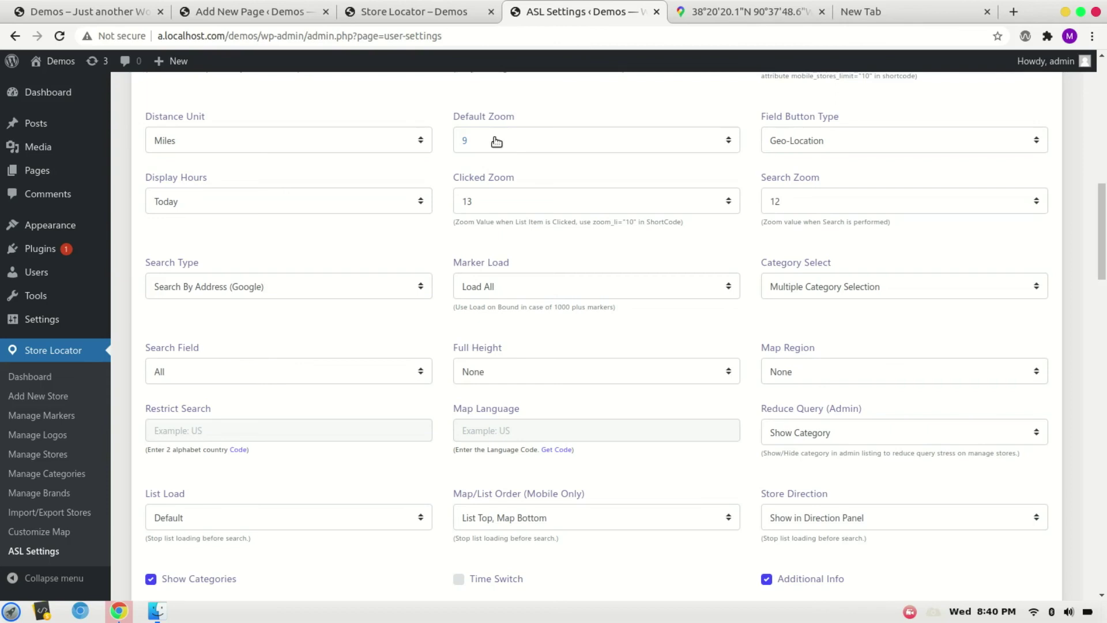
{"action": "left_click", "coordinate": [496, 142]}
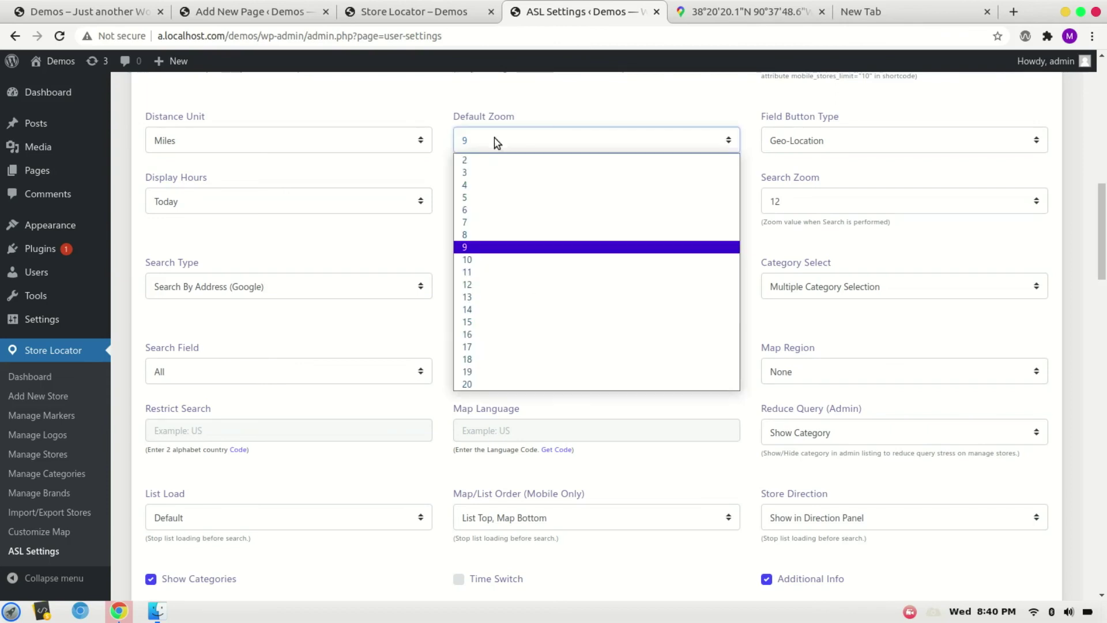
{"action": "left_click", "coordinate": [507, 198]}
{"action": "scroll", "coordinate": [667, 305], "scroll_direction": "down", "scroll_amount": 10}
{"action": "scroll", "coordinate": [668, 309], "scroll_direction": "down", "scroll_amount": 5}
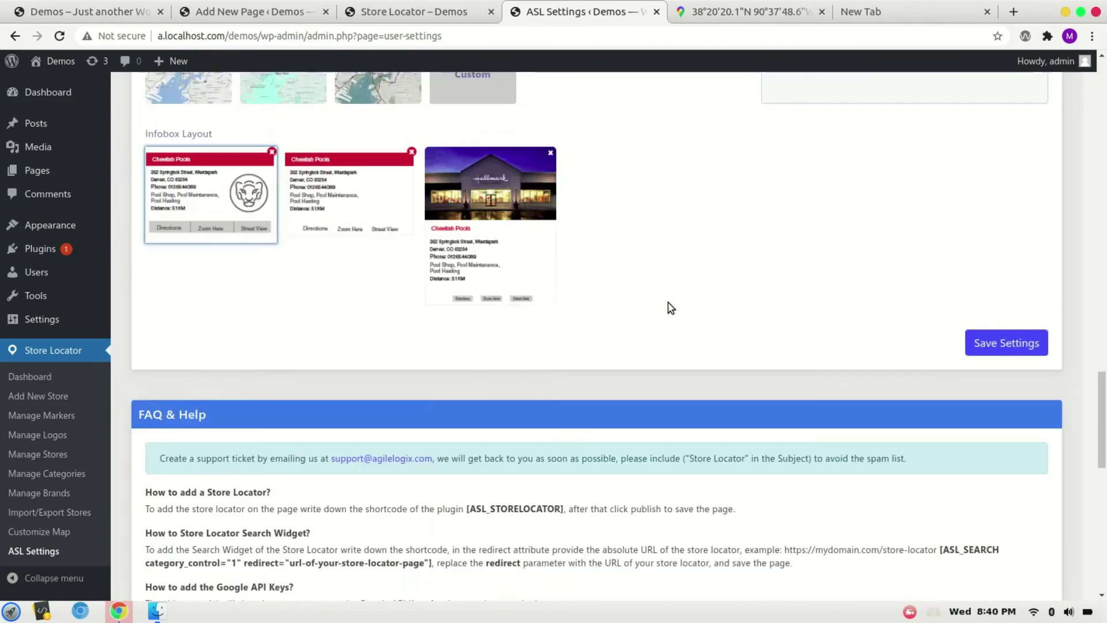
{"action": "left_click", "coordinate": [999, 285]}
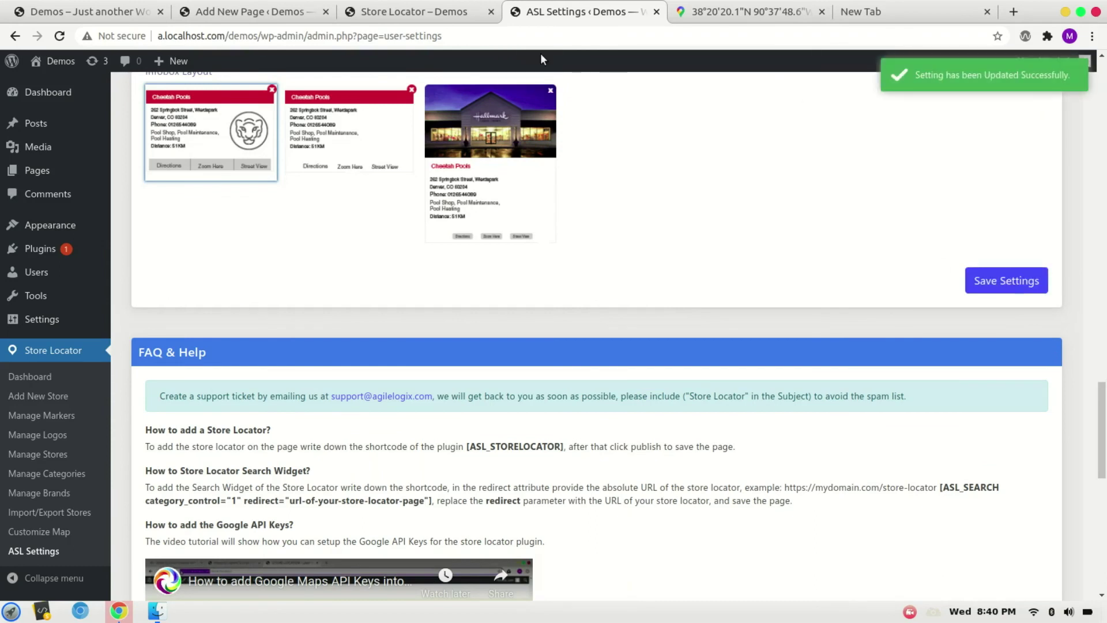
Step: Reload the Store Locator page, dismiss the map error, and return to ASL Settings
{"action": "left_click", "coordinate": [419, 7]}
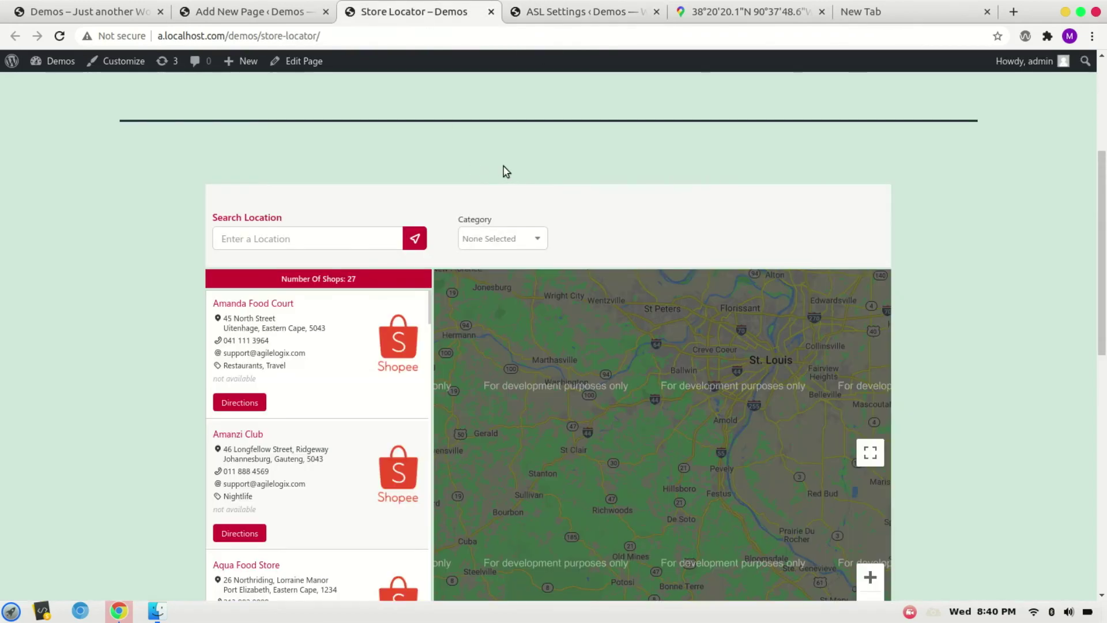
{"action": "key", "text": "ctrl+r"}
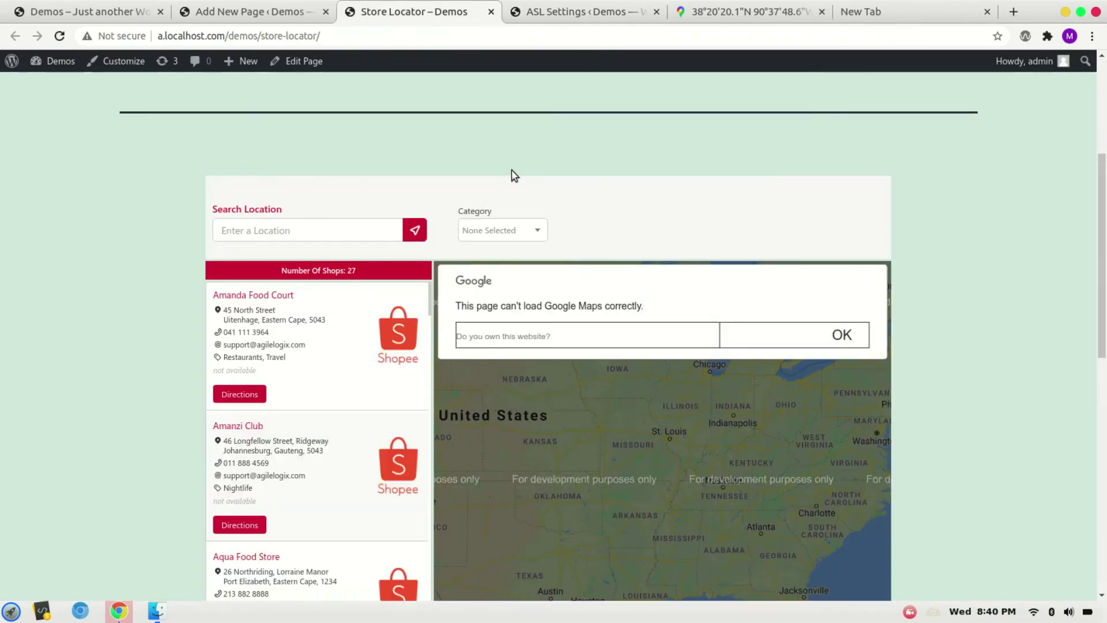
{"action": "left_click", "coordinate": [840, 341]}
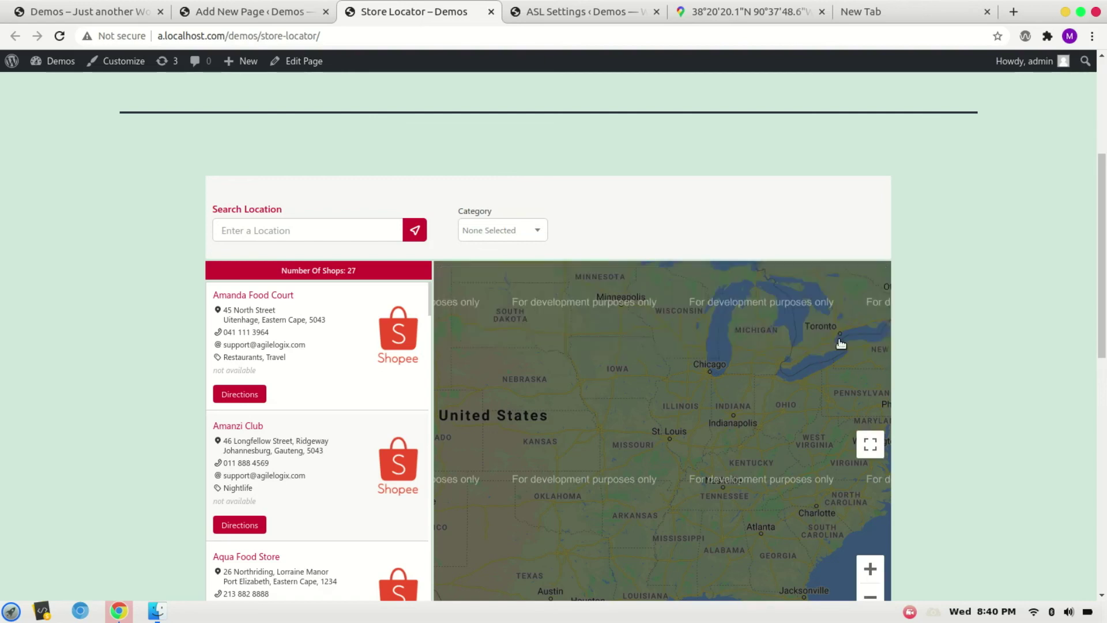
{"action": "left_click", "coordinate": [568, 9]}
{"action": "scroll", "coordinate": [454, 192], "scroll_direction": "up", "scroll_amount": 5}
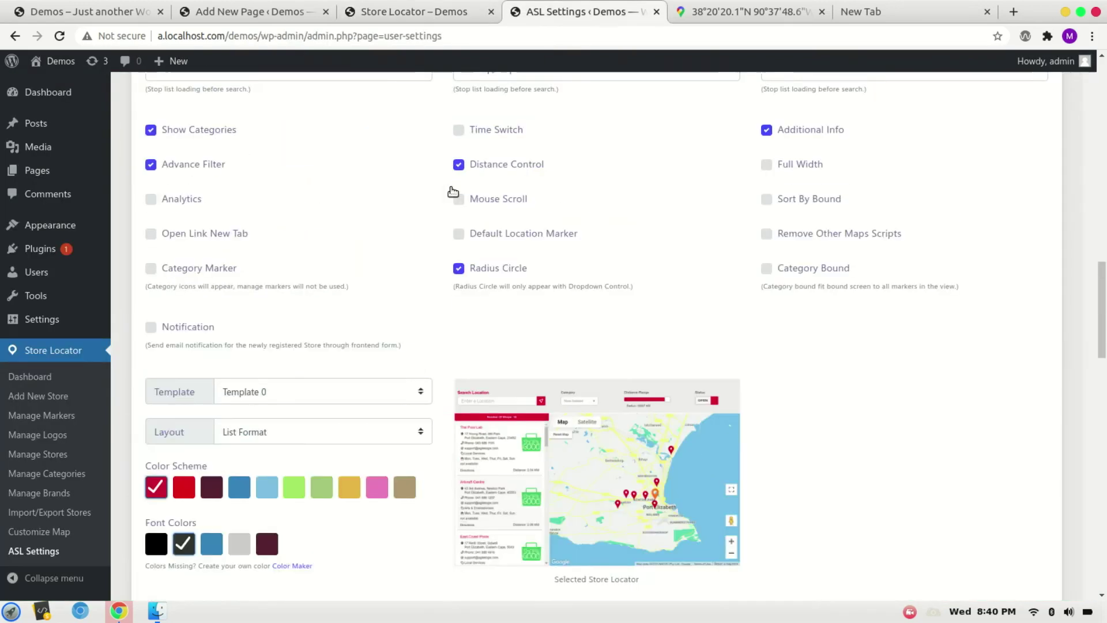
{"action": "scroll", "coordinate": [454, 192], "scroll_direction": "up", "scroll_amount": 5}
{"action": "scroll", "coordinate": [454, 192], "scroll_direction": "up", "scroll_amount": 2}
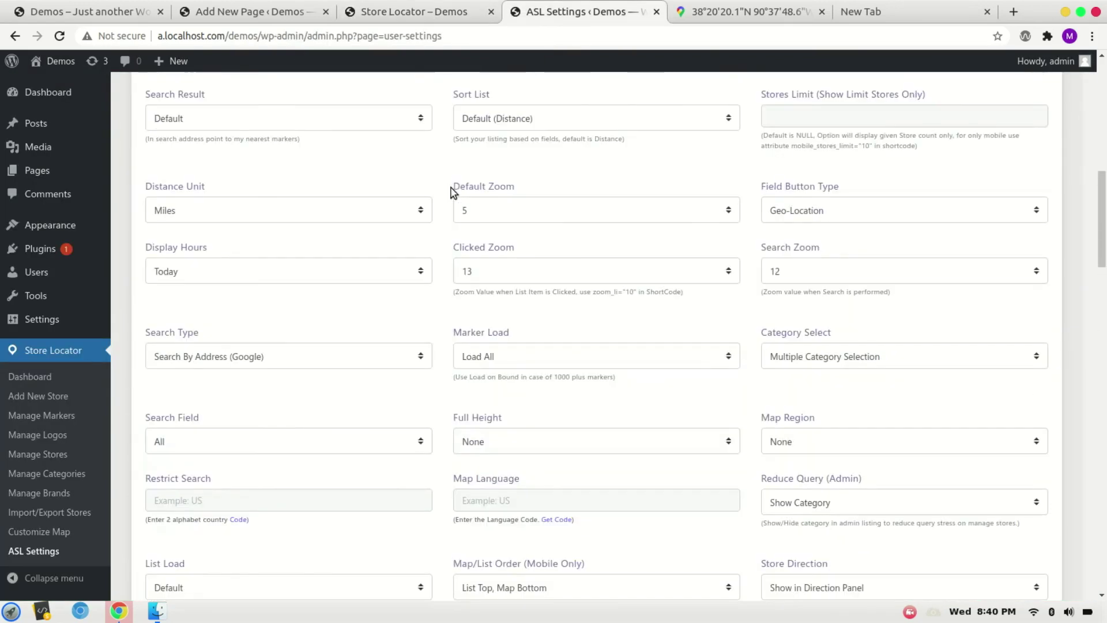
Step: Set the default zoom to 4 and save the settings
{"action": "left_click", "coordinate": [498, 218]}
{"action": "left_click", "coordinate": [485, 254]}
{"action": "scroll", "coordinate": [560, 320], "scroll_direction": "down", "scroll_amount": 5}
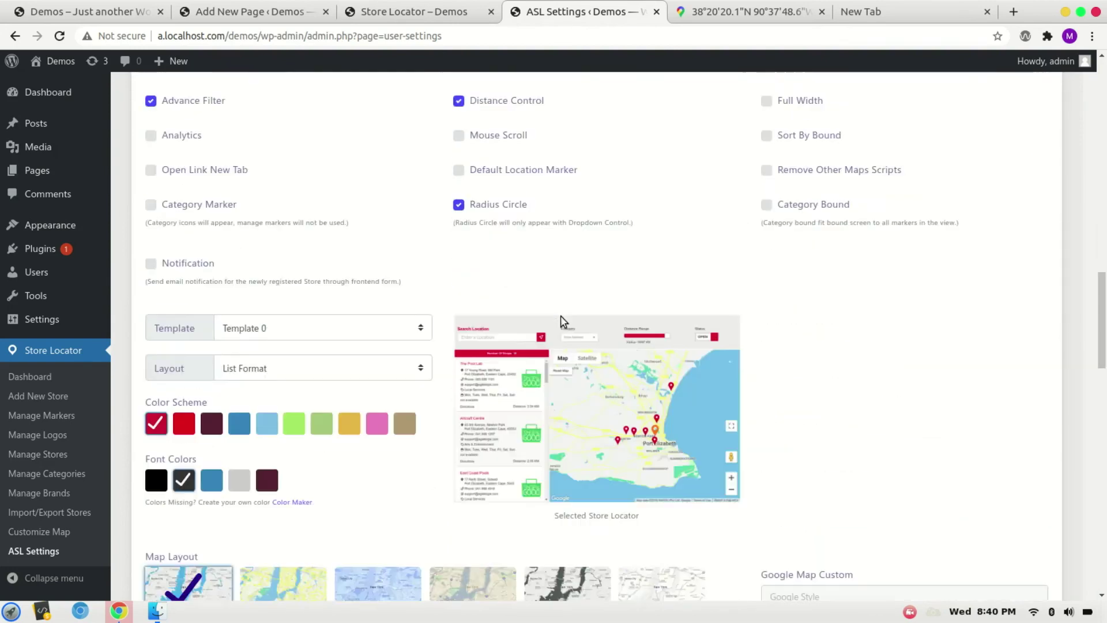
{"action": "scroll", "coordinate": [562, 320], "scroll_direction": "down", "scroll_amount": 5}
{"action": "left_click", "coordinate": [1030, 266]}
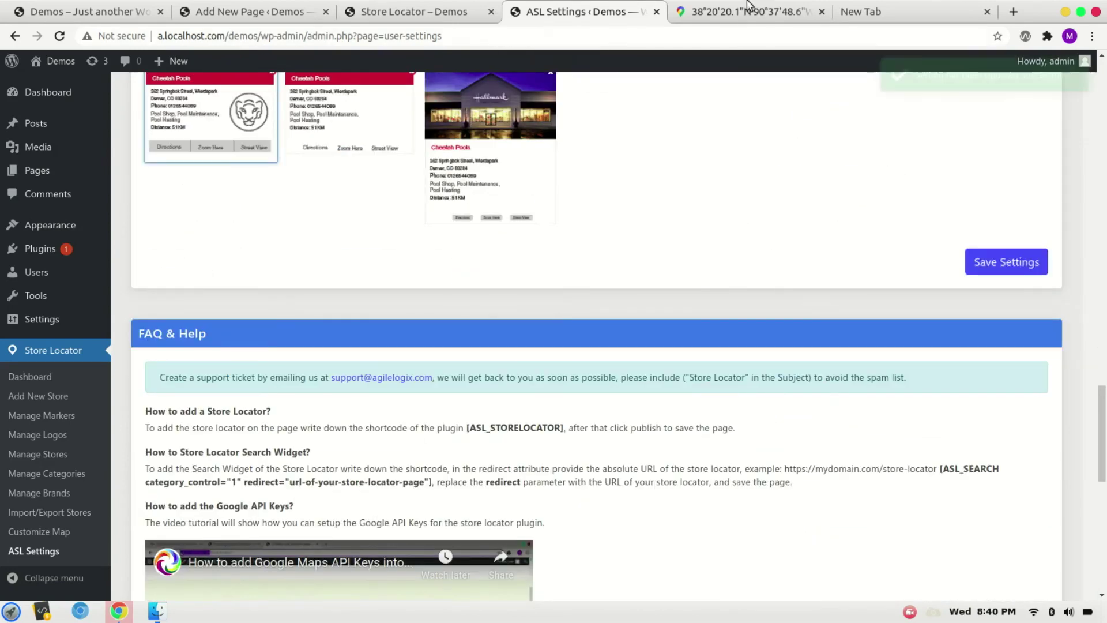
Step: Reload the Store Locator page and dismiss the Google Maps error
{"action": "left_click", "coordinate": [414, 12]}
{"action": "key", "text": "ctrl+r"}
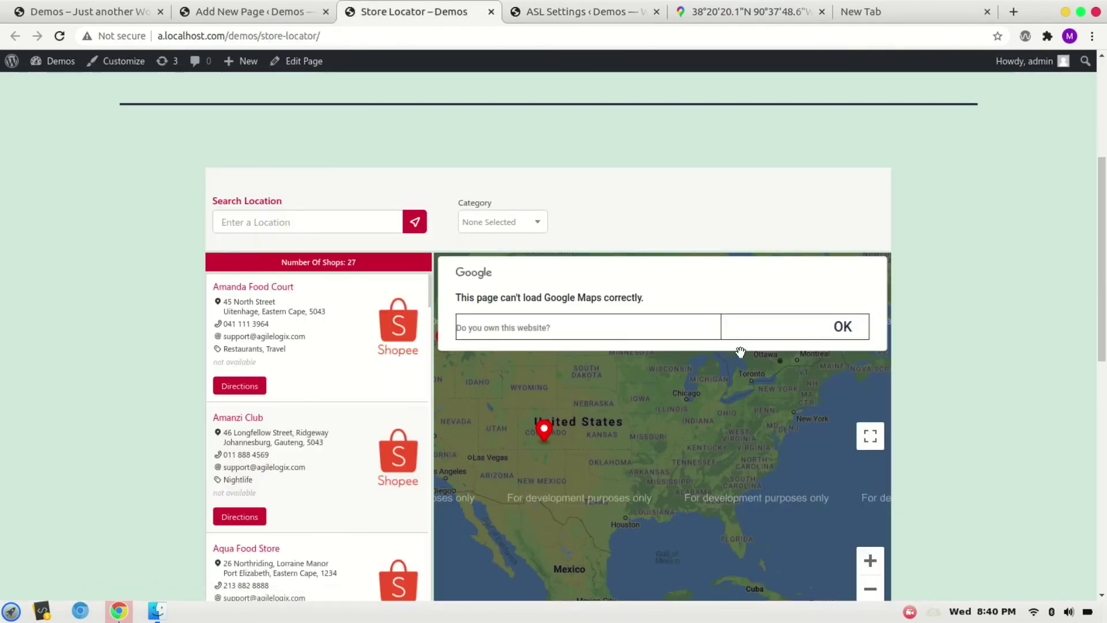
{"action": "left_click", "coordinate": [840, 324]}
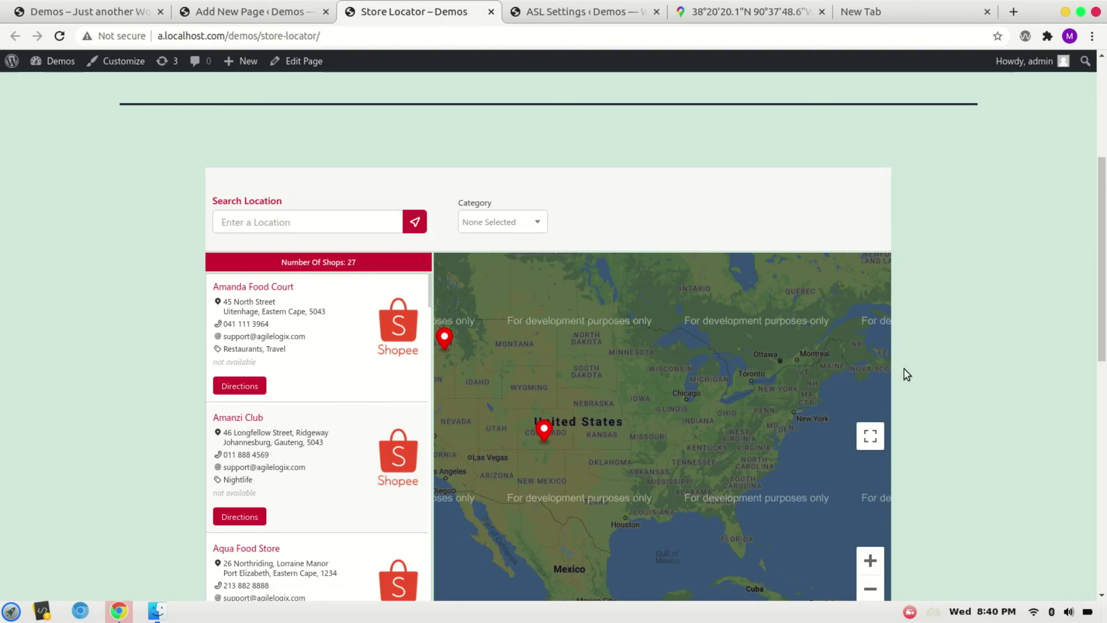